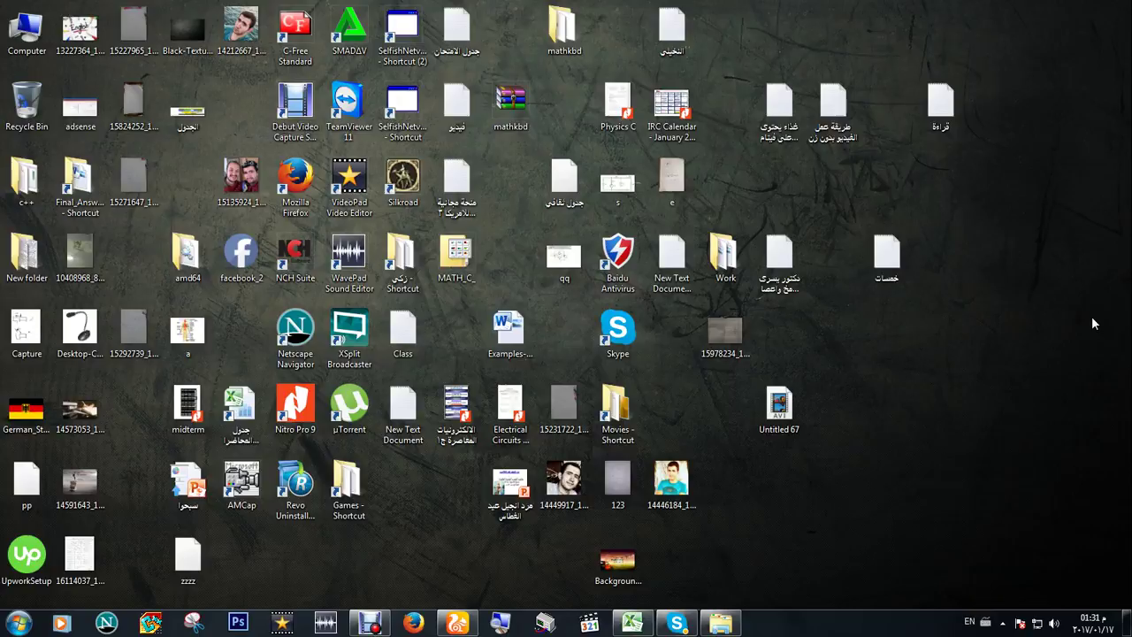
Search the Start menu for 'Microsoft' to find PowerPoint 2010.
{"action": "left_click", "coordinate": [4, 626]}
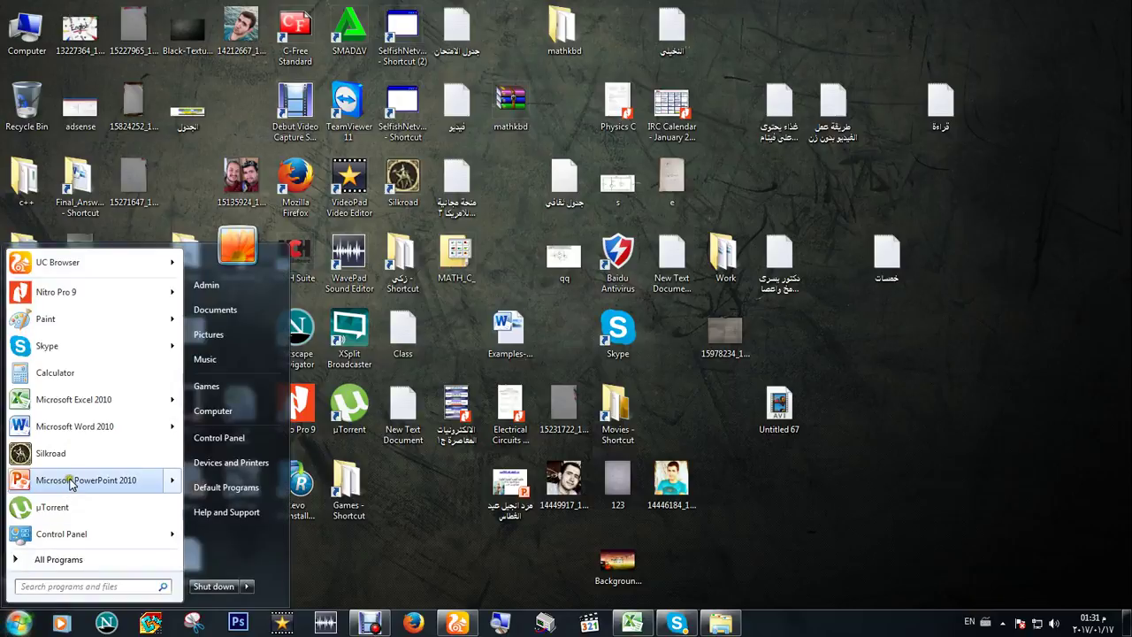
{"action": "mouse_move", "coordinate": [86, 481]}
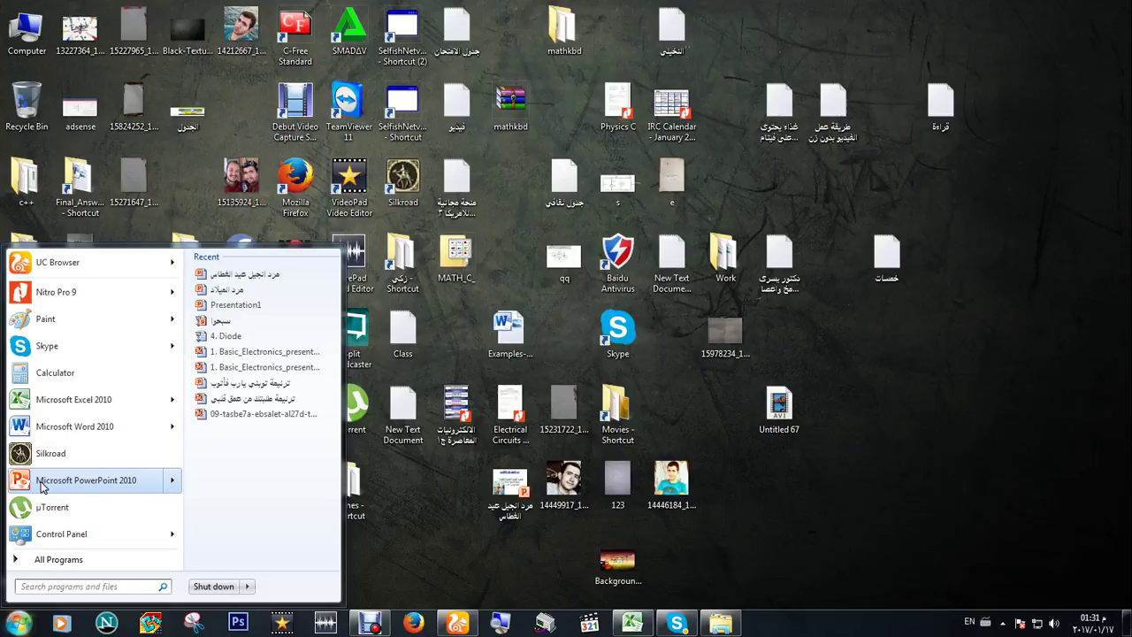
{"action": "type", "text": "Microsoft"}
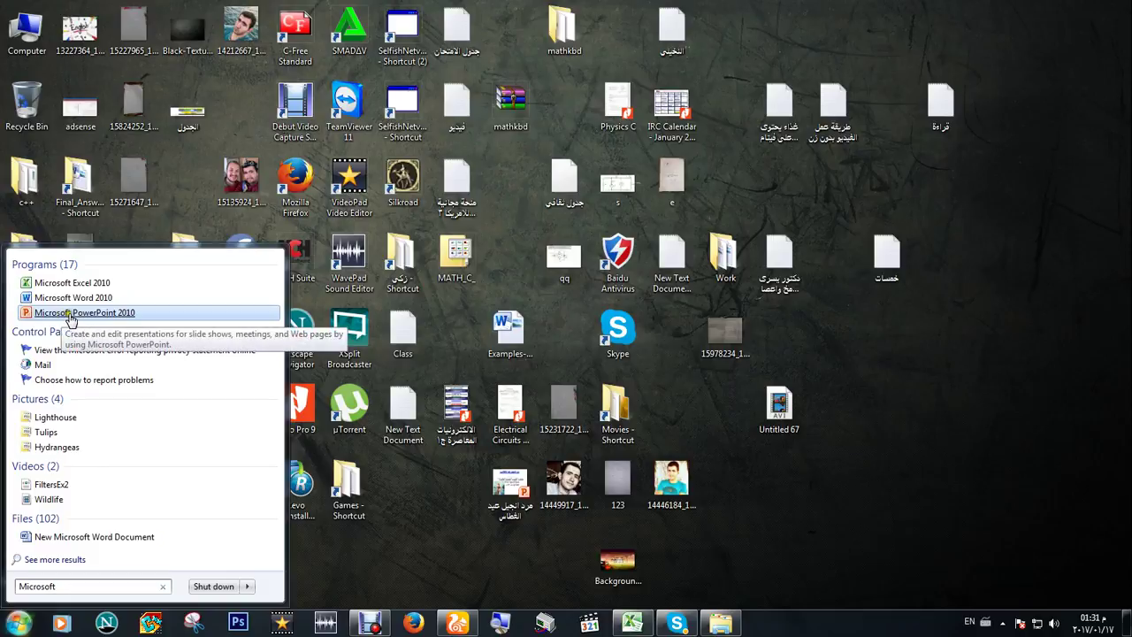
Launch PowerPoint 2010 maximized and title the slide 'Hello world'.
{"action": "left_click", "coordinate": [72, 316]}
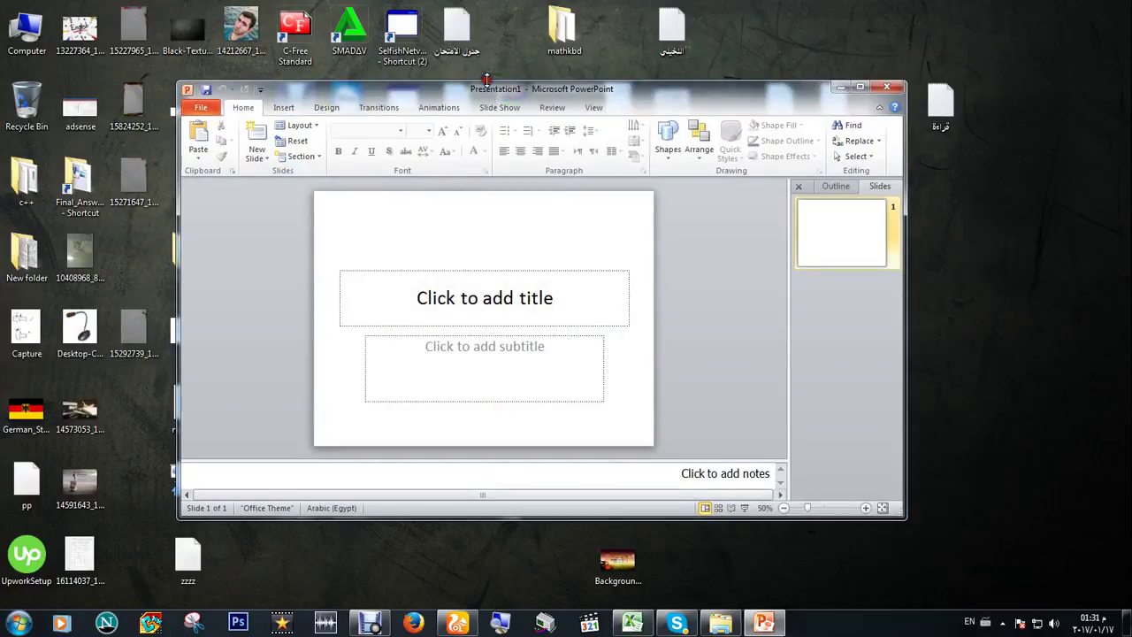
{"action": "double_click", "coordinate": [488, 89]}
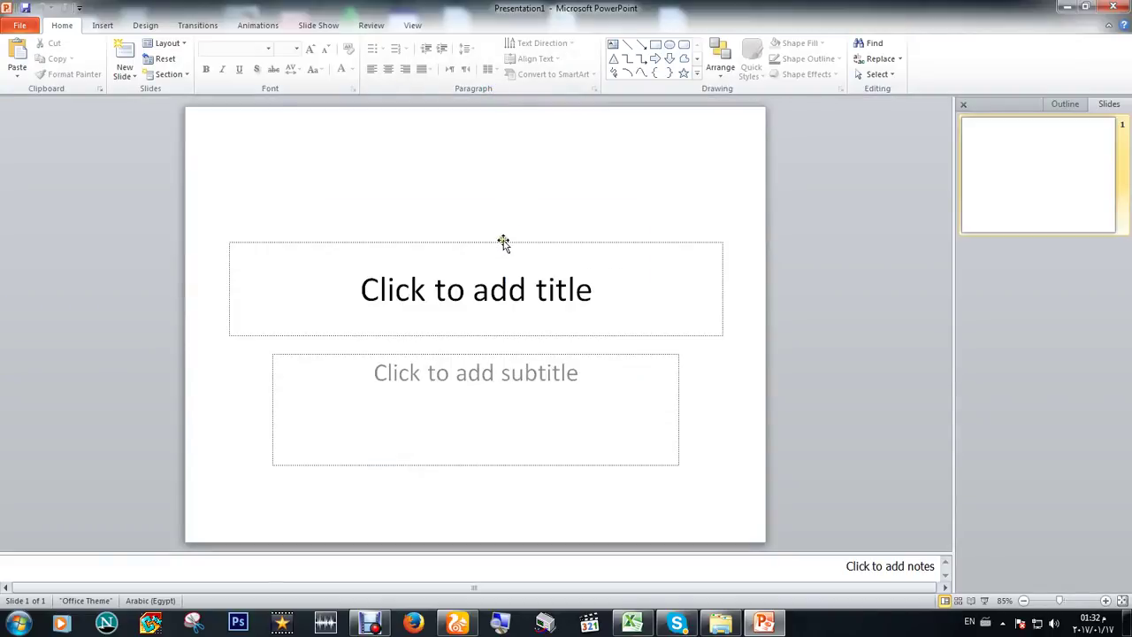
{"action": "left_click_drag", "start_coordinate": [503, 242], "coordinate": [510, 128]}
{"action": "left_click", "coordinate": [515, 357]}
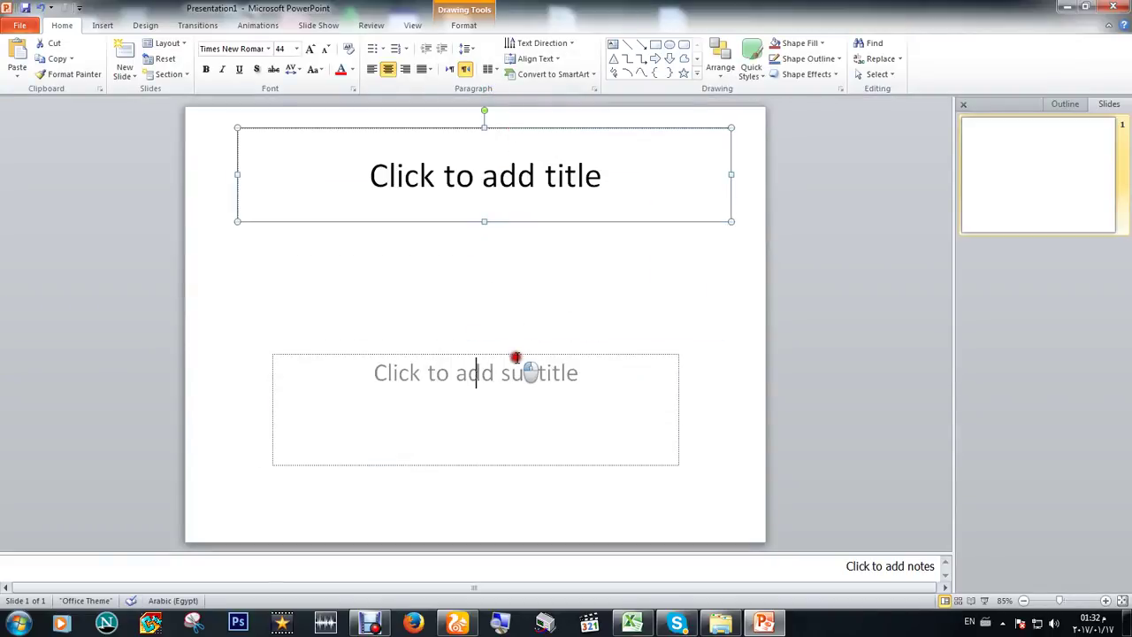
{"action": "left_click", "coordinate": [486, 174]}
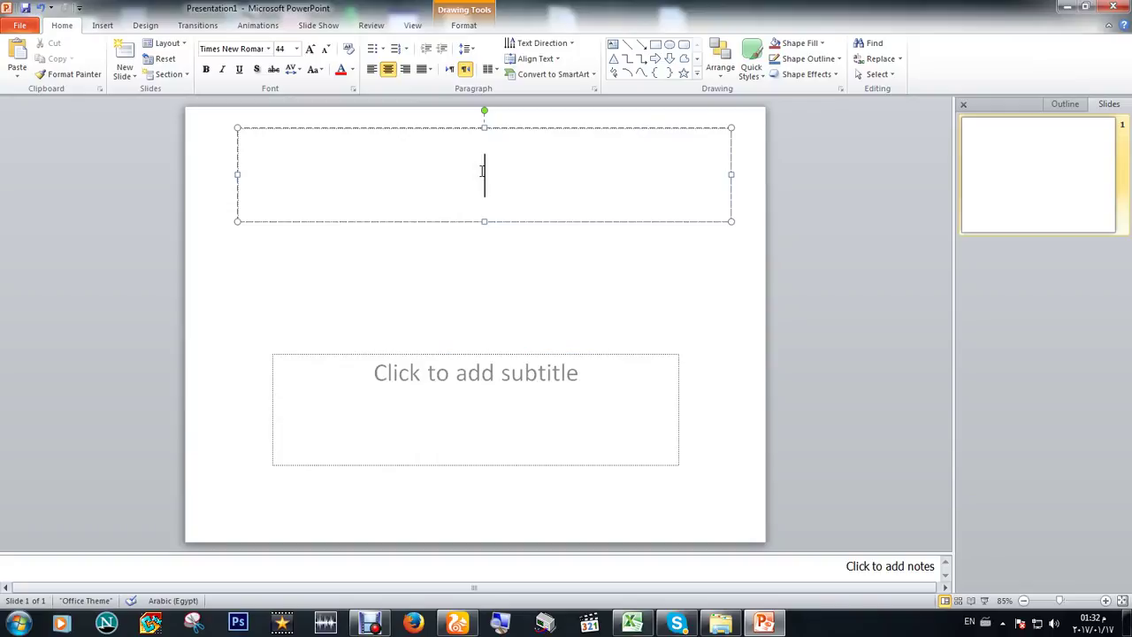
{"action": "left_click", "coordinate": [543, 378]}
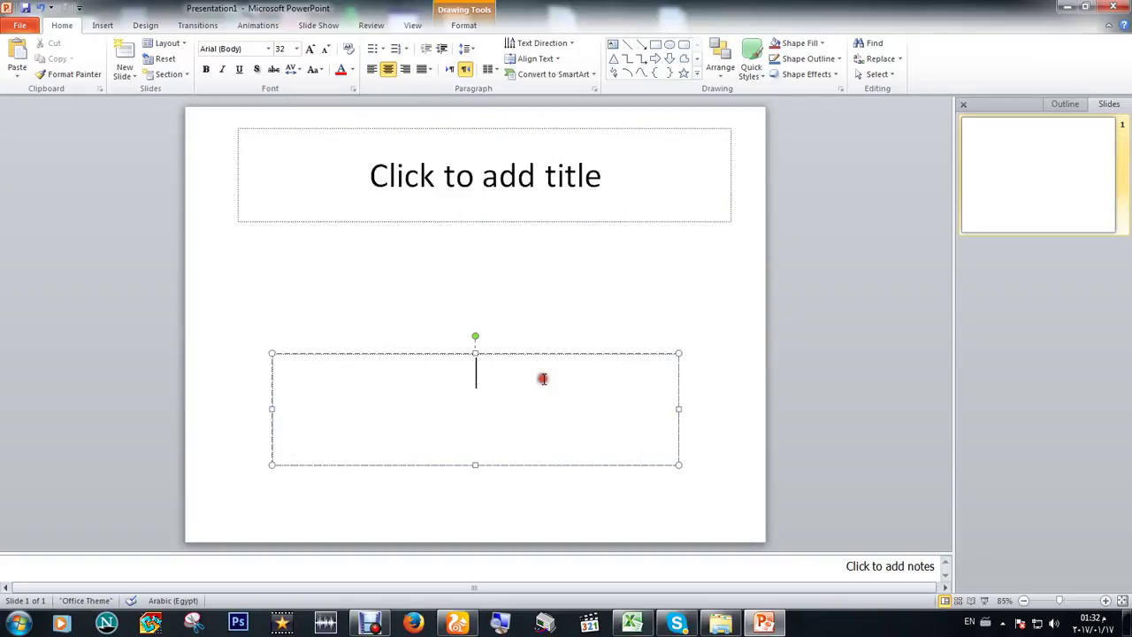
{"action": "left_click", "coordinate": [449, 185]}
{"action": "type", "text": "Hello"}
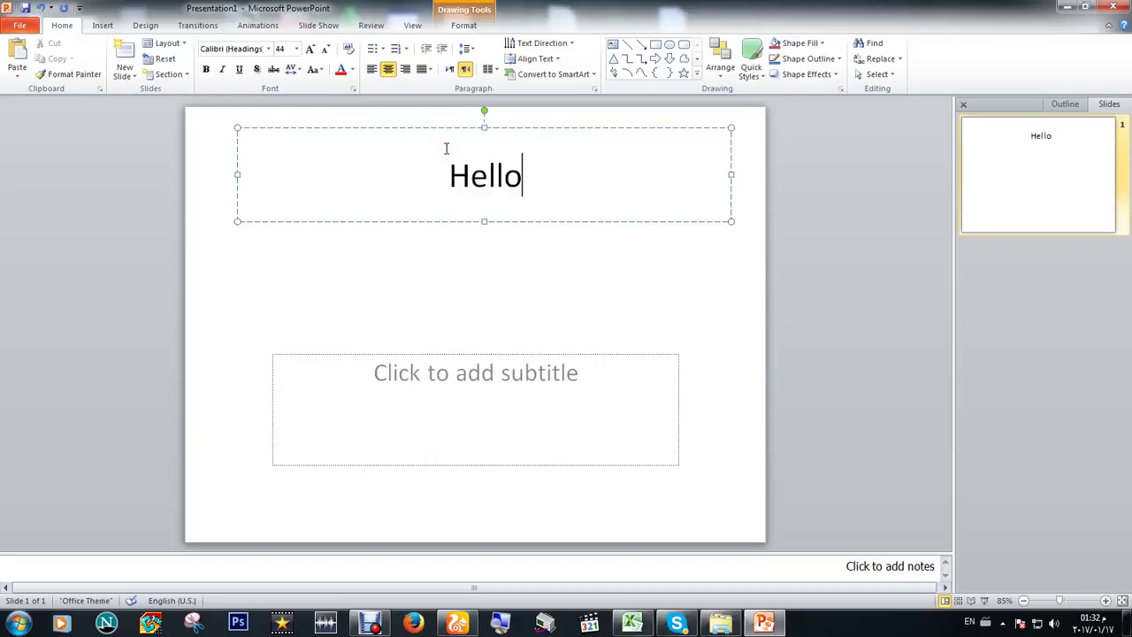
{"action": "type", "text": " world"}
Move the subtitle box up under the title and enter 'Welcome' in it.
{"action": "left_click", "coordinate": [466, 394]}
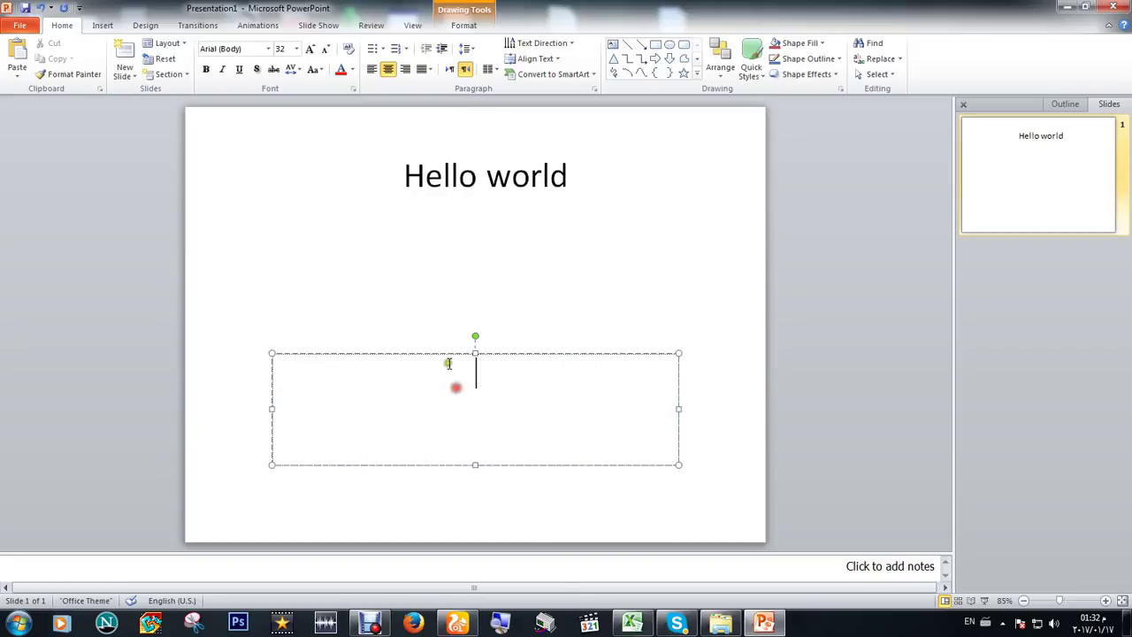
{"action": "left_click", "coordinate": [441, 354]}
{"action": "left_click_drag", "start_coordinate": [442, 354], "coordinate": [379, 215]}
{"action": "left_click", "coordinate": [384, 245]}
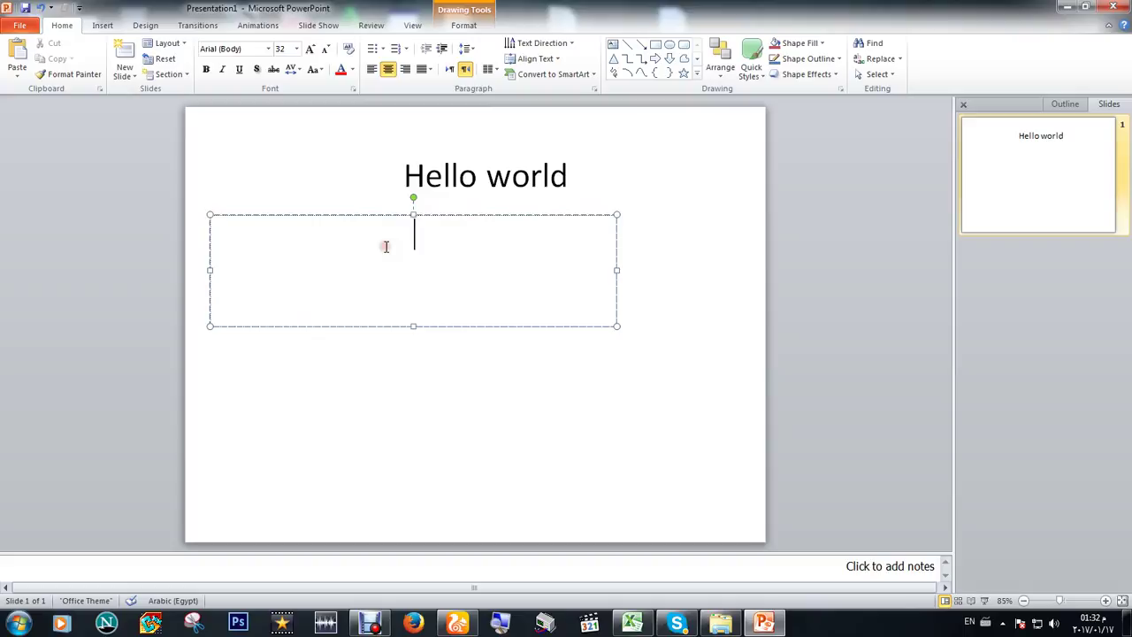
{"action": "type", "text": "Welcome"}
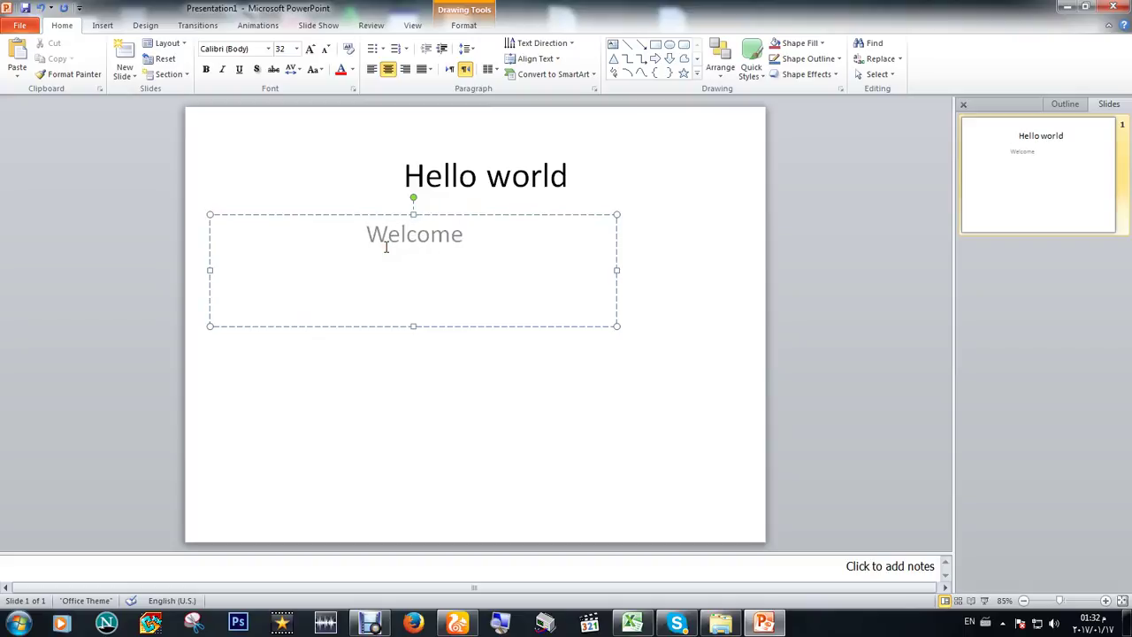
Select the Welcome text and try font sizes 72 and 8 from the size list.
{"action": "double_click", "coordinate": [405, 237]}
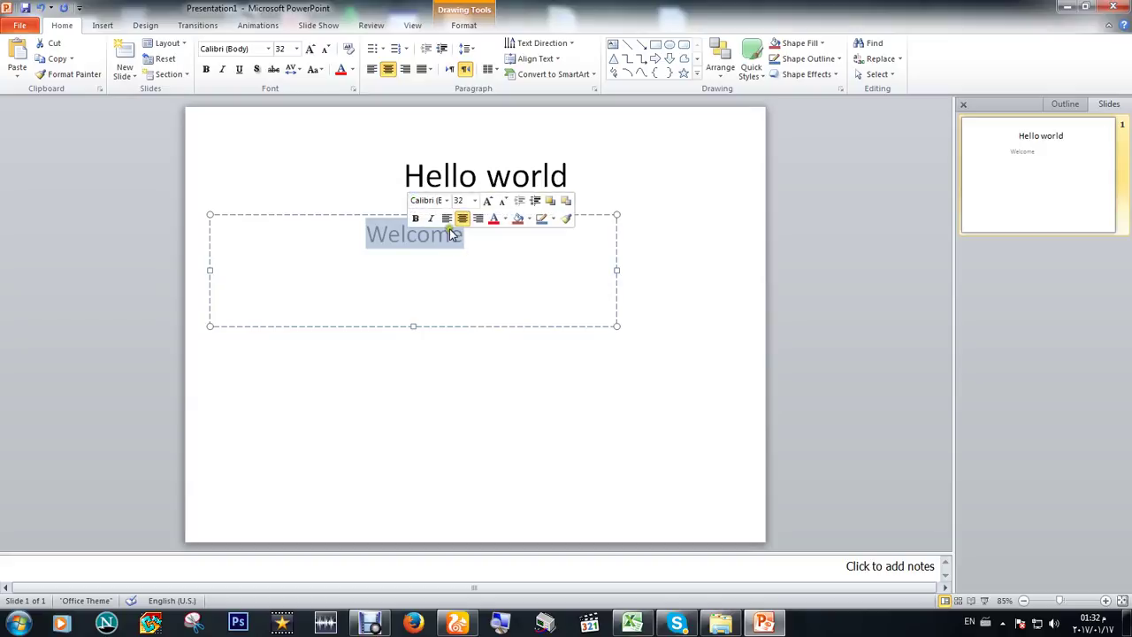
{"action": "triple_click", "coordinate": [404, 237]}
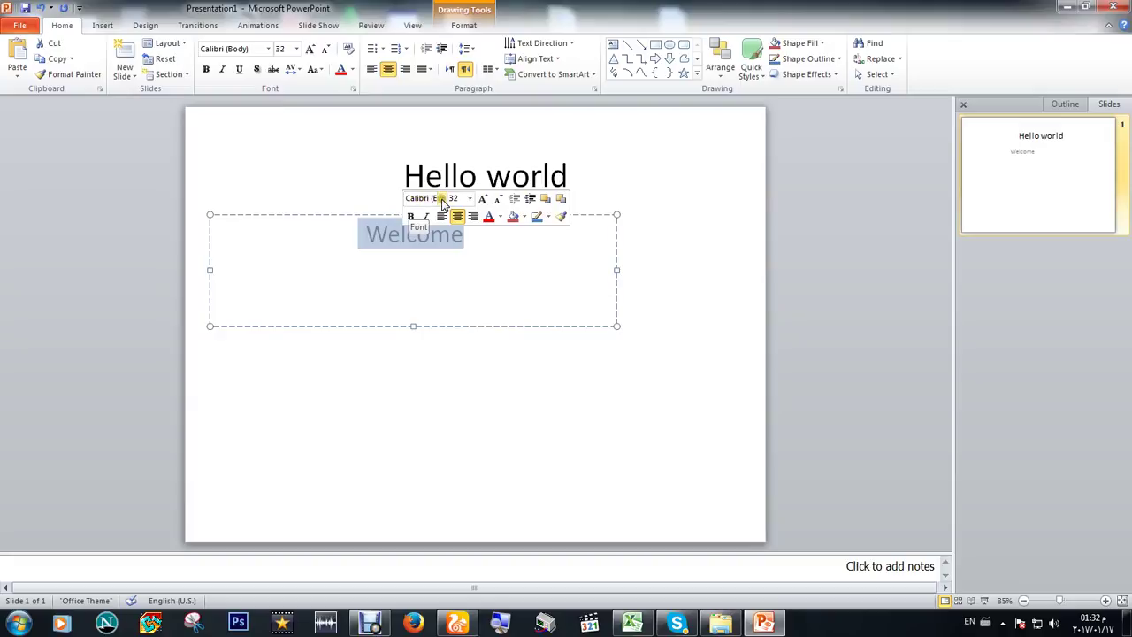
{"action": "left_click", "coordinate": [441, 198]}
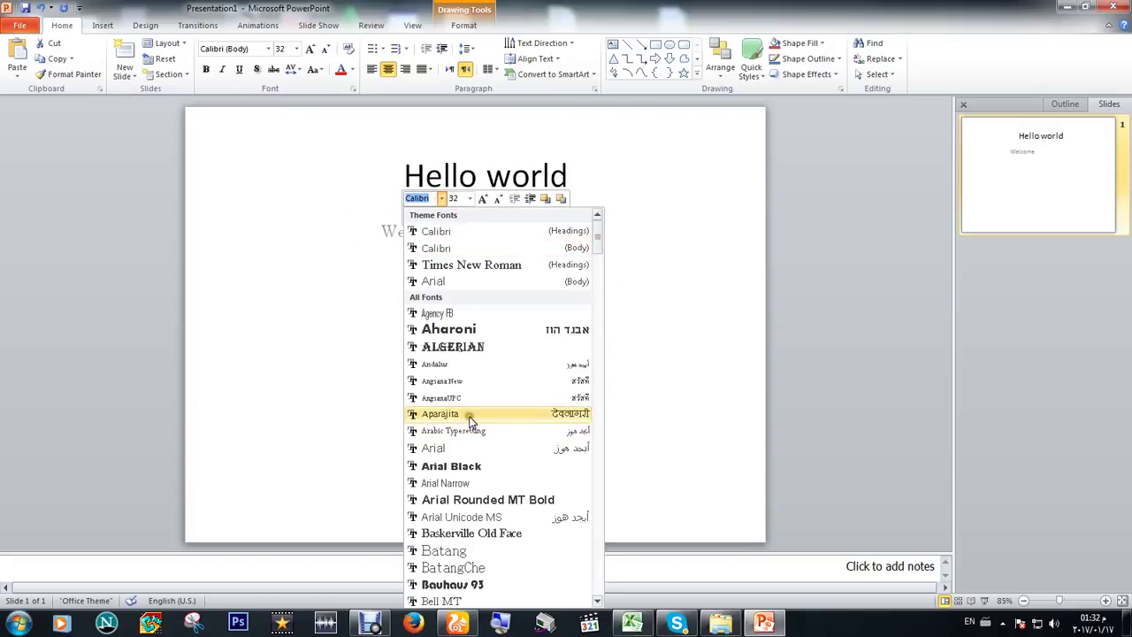
{"action": "left_click", "coordinate": [442, 199]}
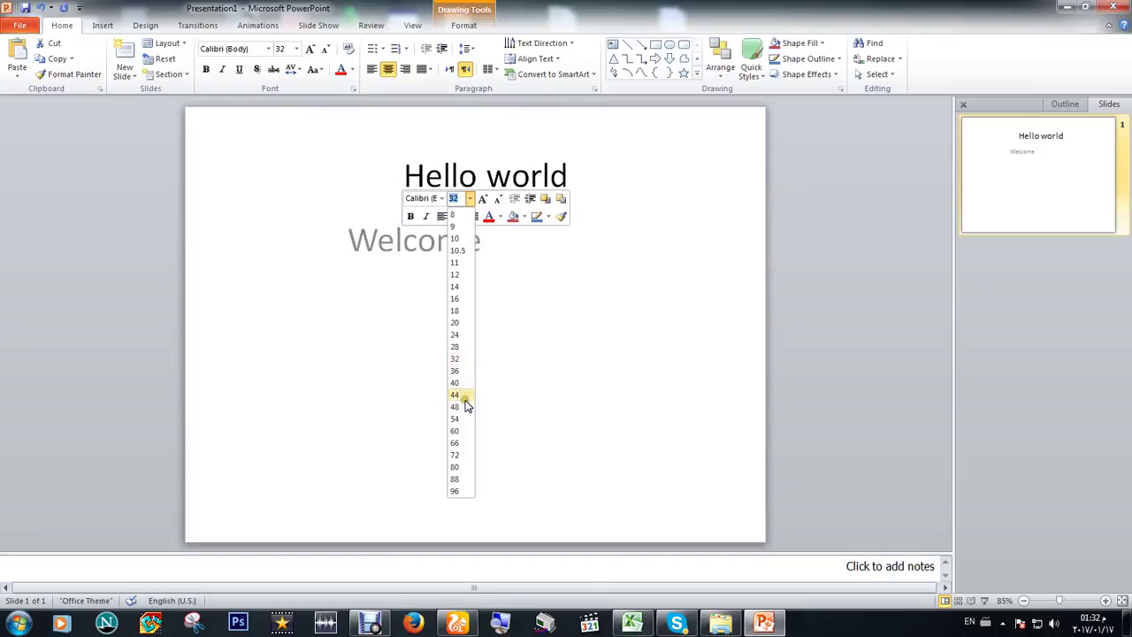
{"action": "left_click", "coordinate": [458, 455]}
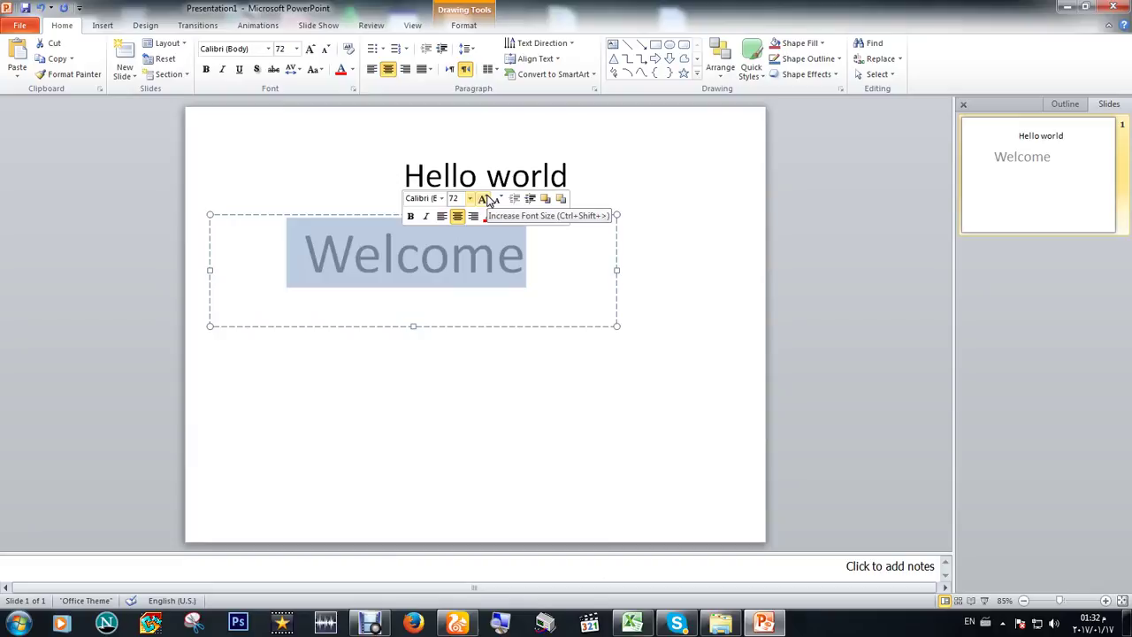
{"action": "left_click", "coordinate": [470, 198]}
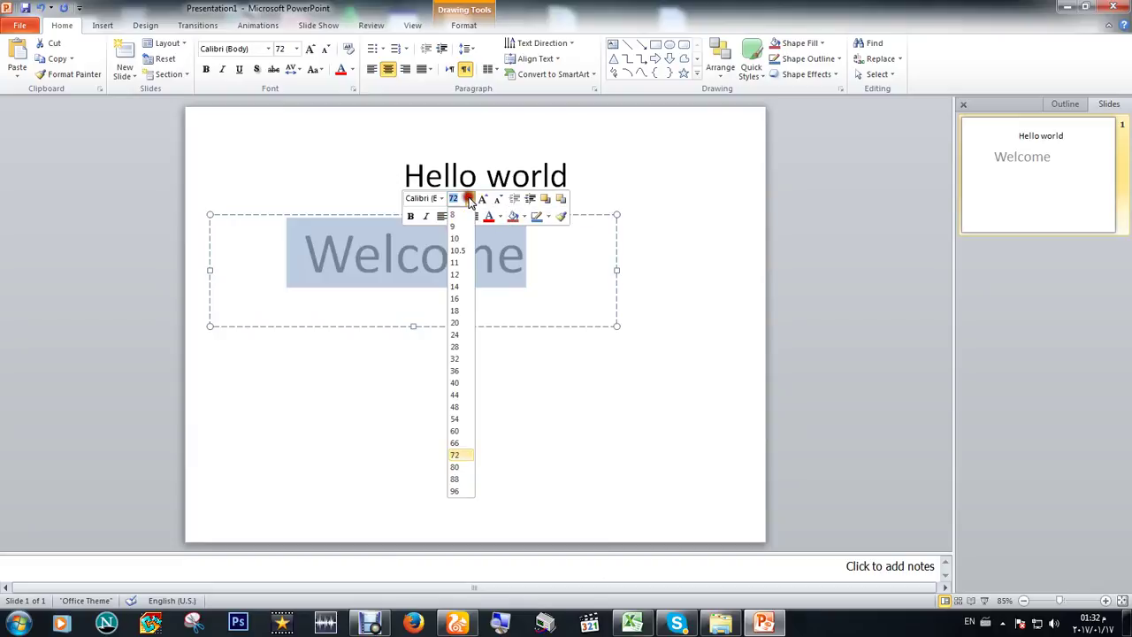
{"action": "left_click", "coordinate": [455, 216]}
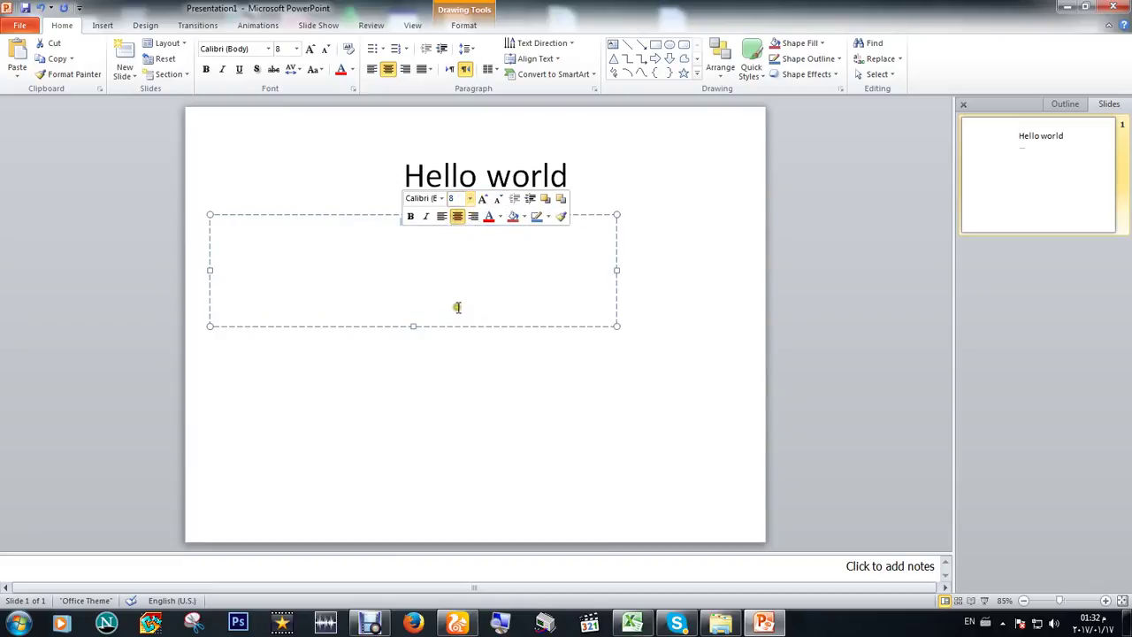
Resize Welcome with Grow/Shrink Font to 66 point and make its paragraph left-to-right.
{"action": "left_click", "coordinate": [483, 199]}
{"action": "left_click", "coordinate": [483, 199]}
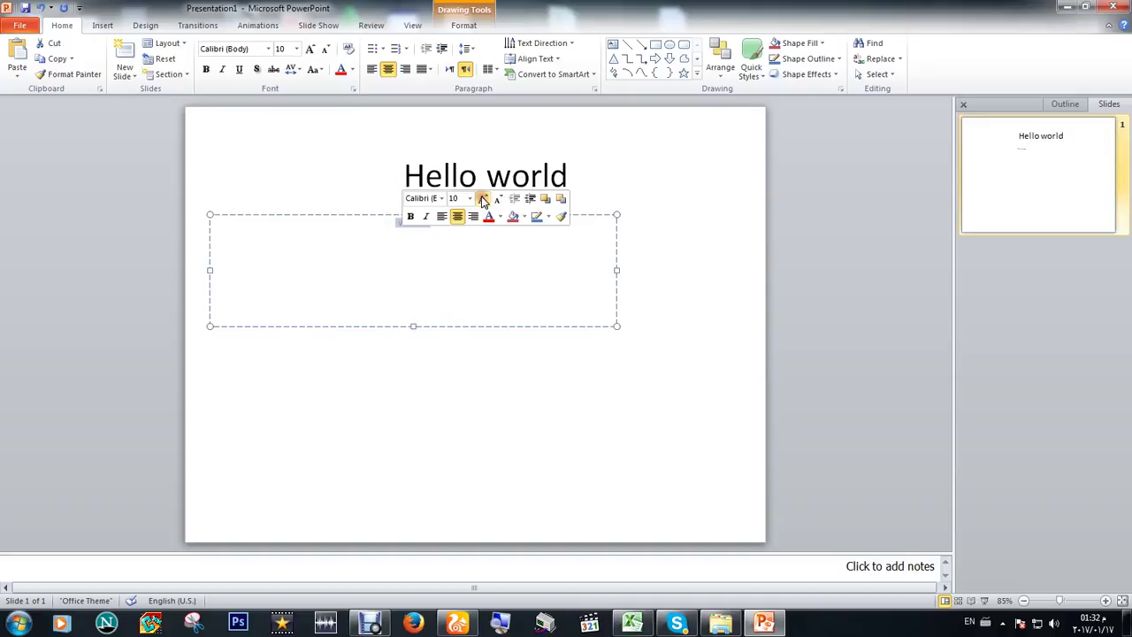
{"action": "left_click", "coordinate": [483, 199]}
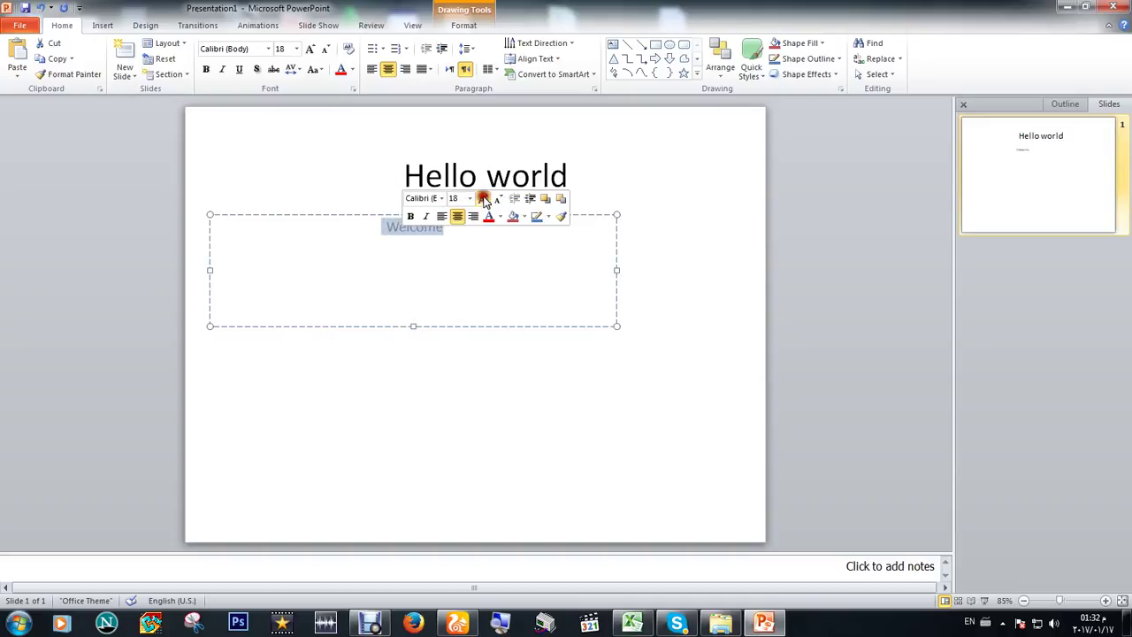
{"action": "left_click", "coordinate": [483, 199]}
{"action": "left_click", "coordinate": [483, 199]}
{"action": "left_click", "coordinate": [483, 199]}
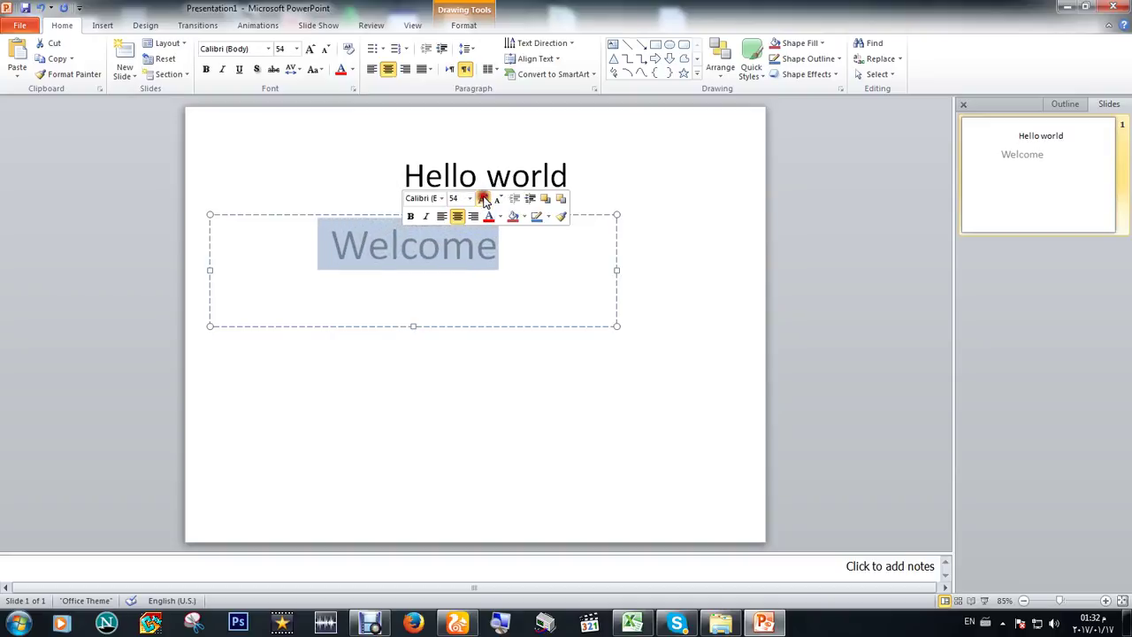
{"action": "left_click", "coordinate": [483, 199]}
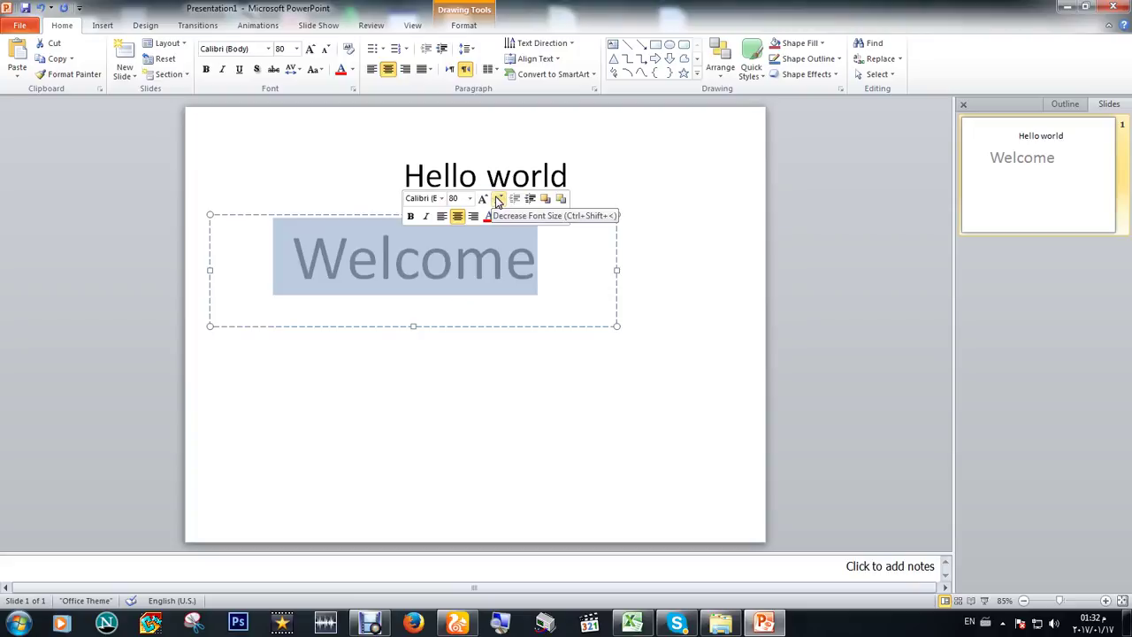
{"action": "left_click", "coordinate": [498, 198]}
{"action": "left_click", "coordinate": [499, 198]}
{"action": "left_click", "coordinate": [499, 198]}
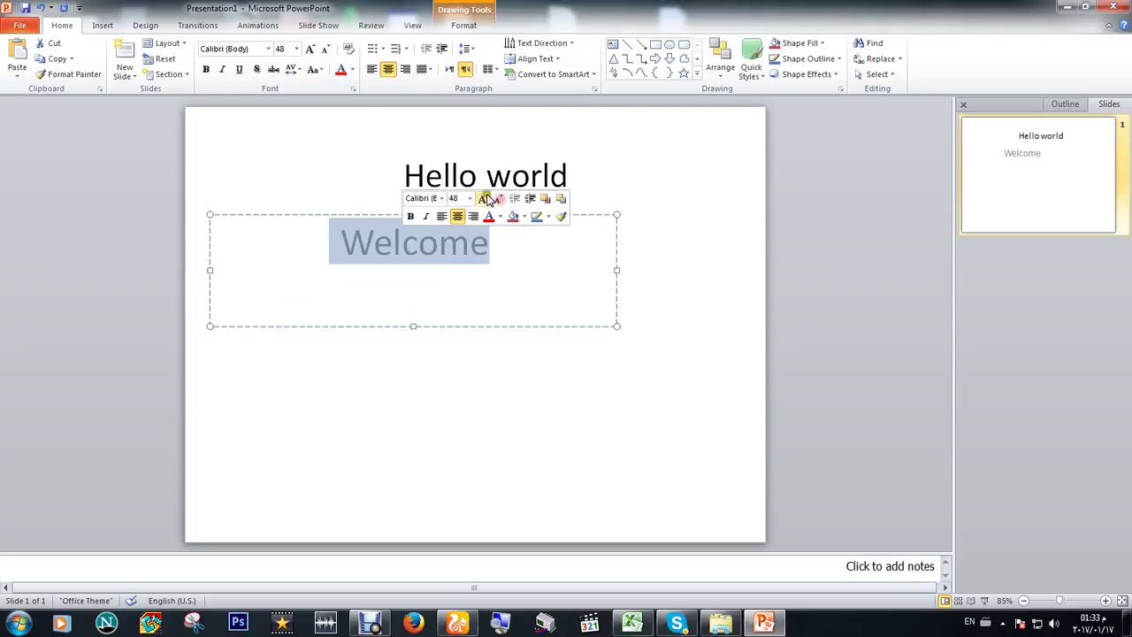
{"action": "left_click", "coordinate": [484, 199]}
{"action": "left_click", "coordinate": [484, 199]}
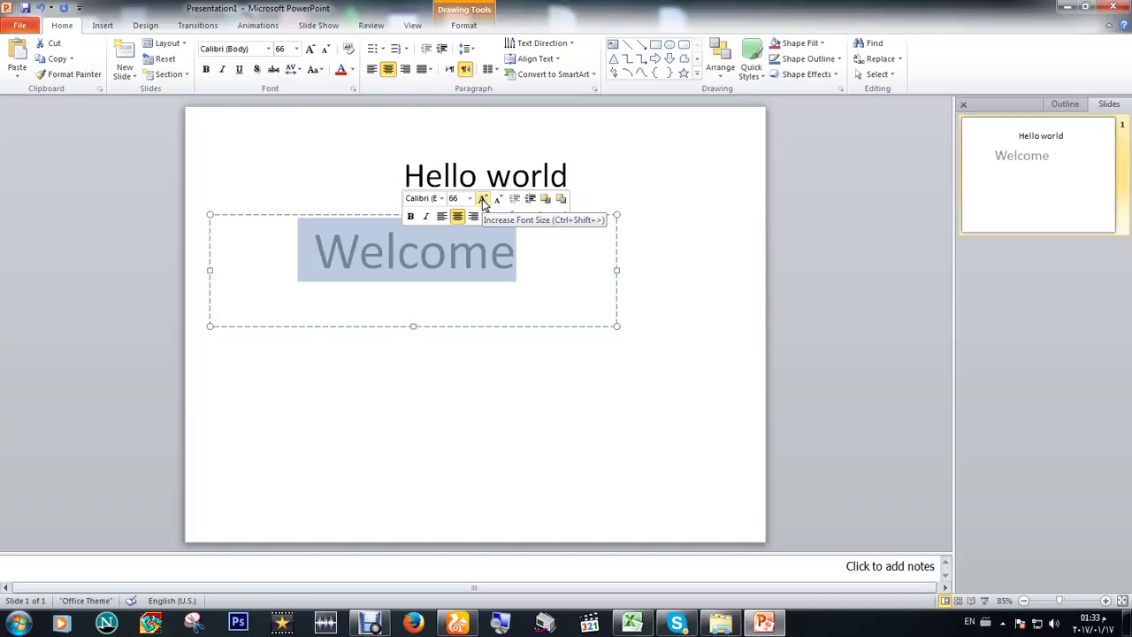
{"action": "key", "text": "ctrl+shift"}
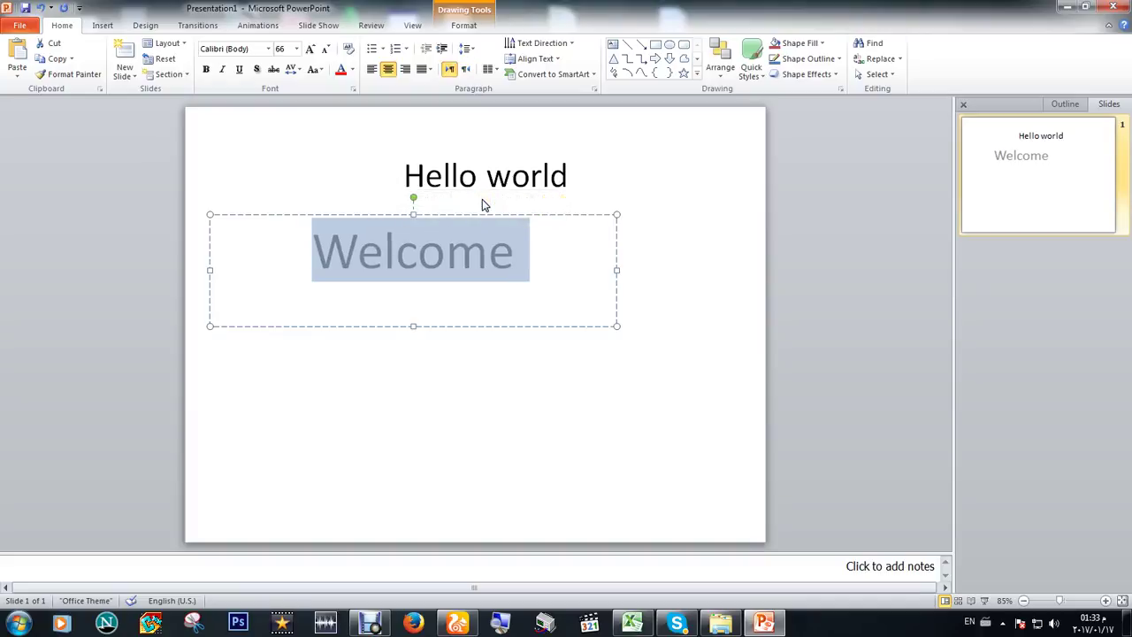
Set the Welcome text to 80-point Calibri.
{"action": "left_click", "coordinate": [453, 237]}
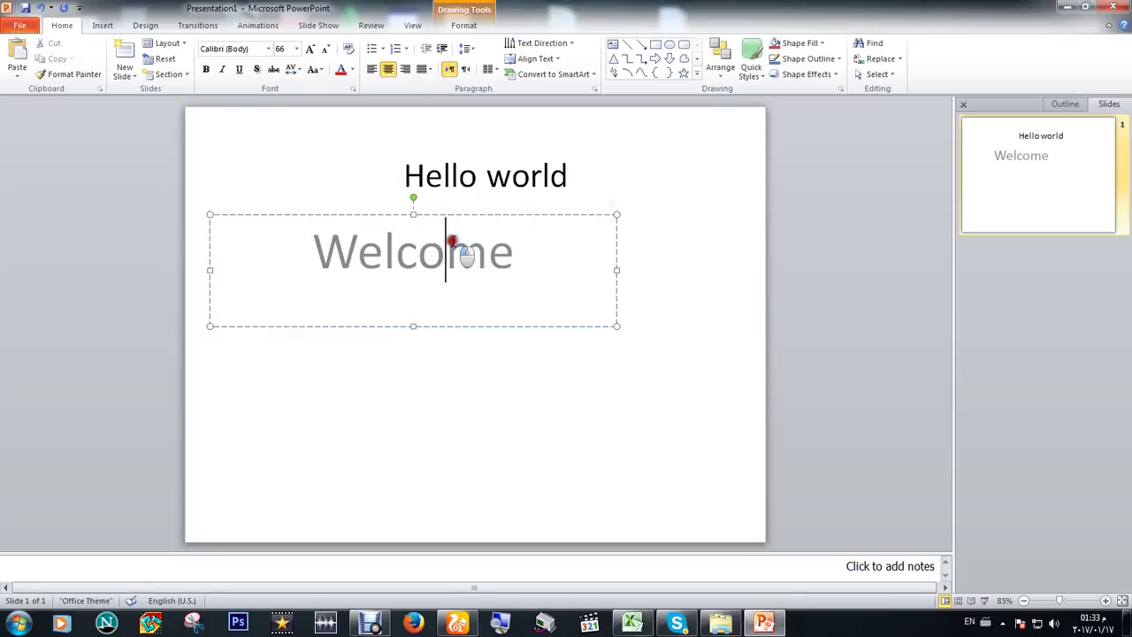
{"action": "double_click", "coordinate": [454, 238]}
{"action": "left_click", "coordinate": [519, 203]}
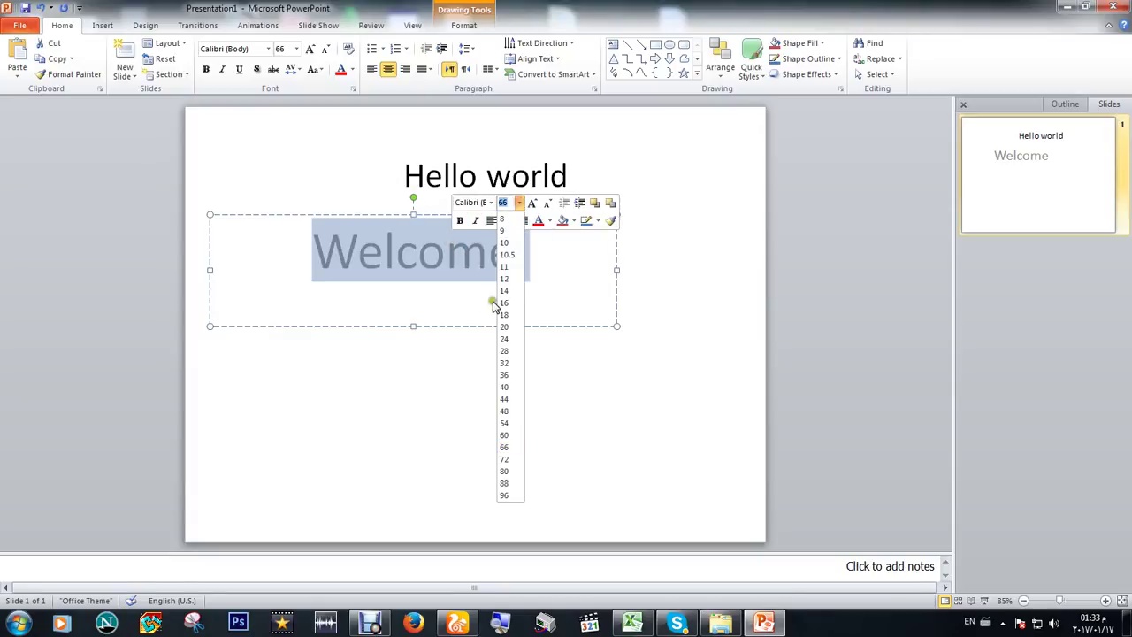
{"action": "left_click", "coordinate": [506, 471]}
{"action": "left_click", "coordinate": [489, 202]}
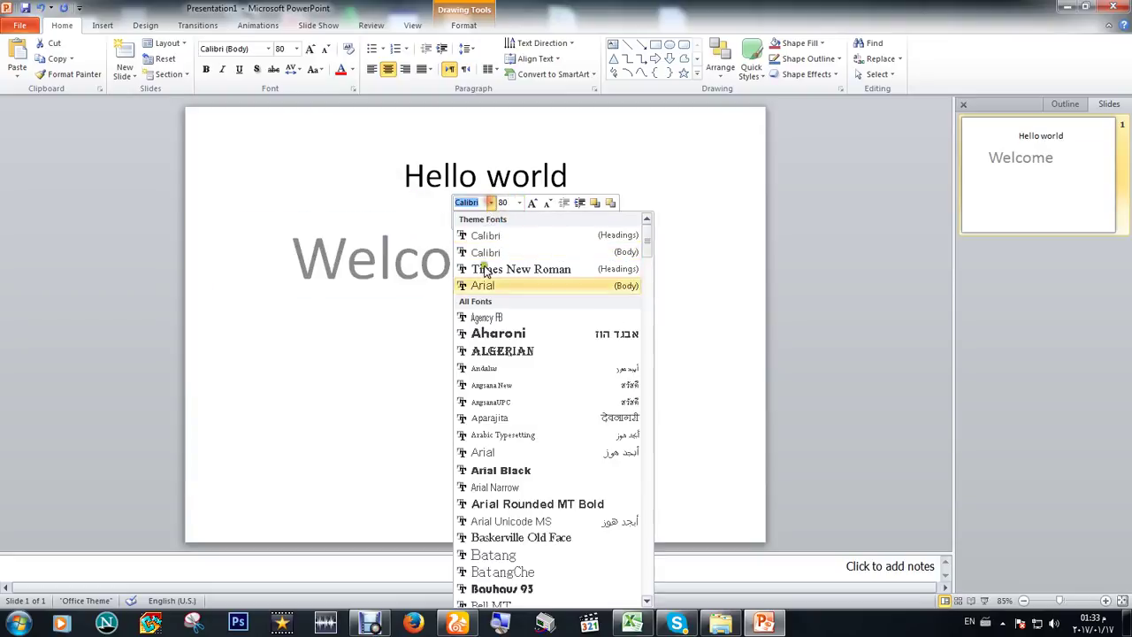
{"action": "left_click", "coordinate": [535, 252]}
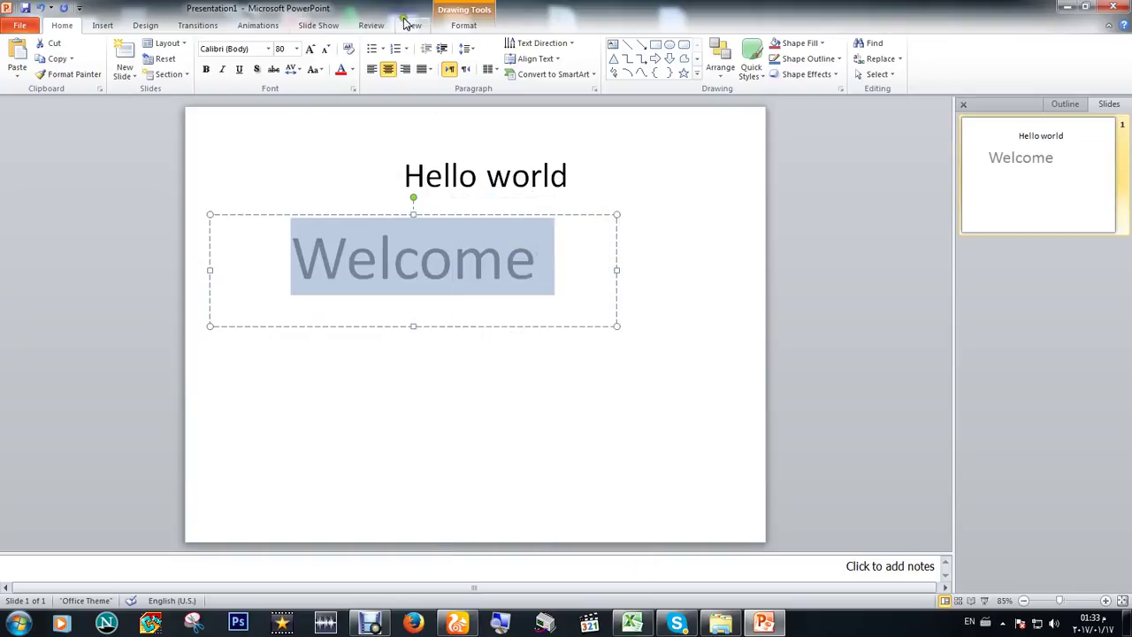
Make the Welcome text bold, after toggling bold off and on.
{"action": "double_click", "coordinate": [464, 256]}
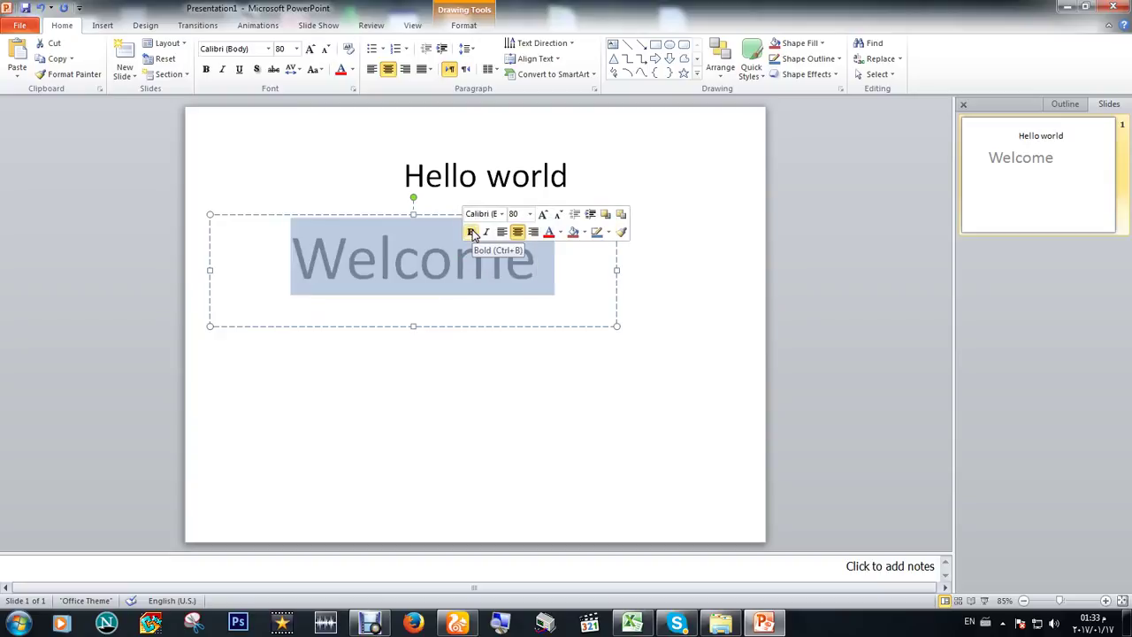
{"action": "left_click", "coordinate": [471, 231]}
{"action": "left_click", "coordinate": [471, 232]}
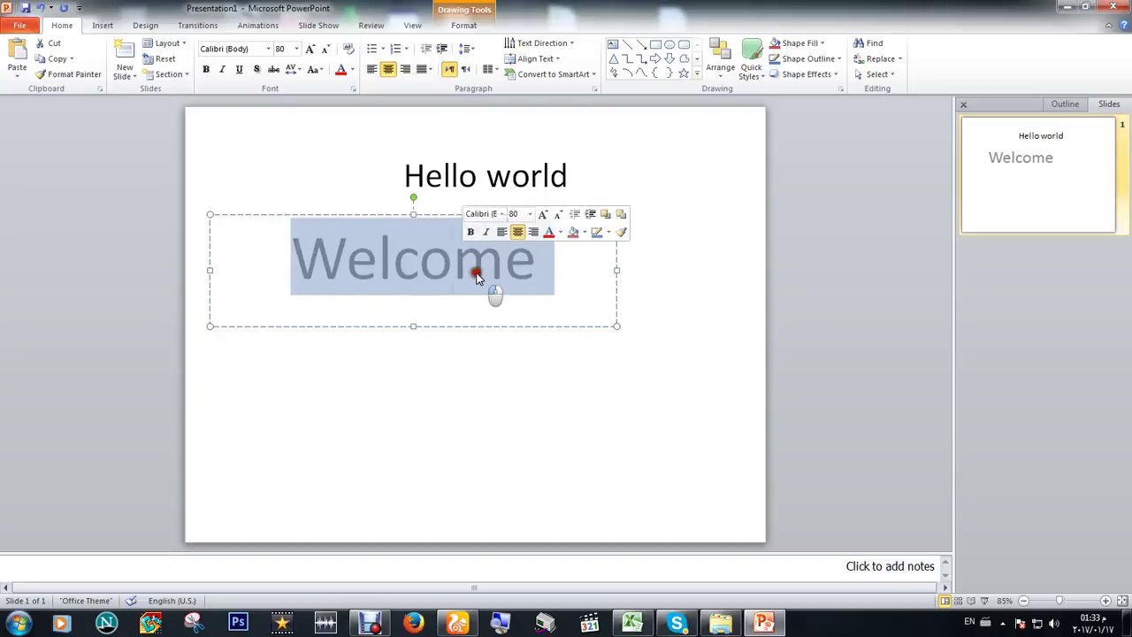
{"action": "left_click", "coordinate": [476, 270]}
{"action": "double_click", "coordinate": [477, 266]}
{"action": "left_click", "coordinate": [487, 233]}
{"action": "left_click", "coordinate": [475, 338]}
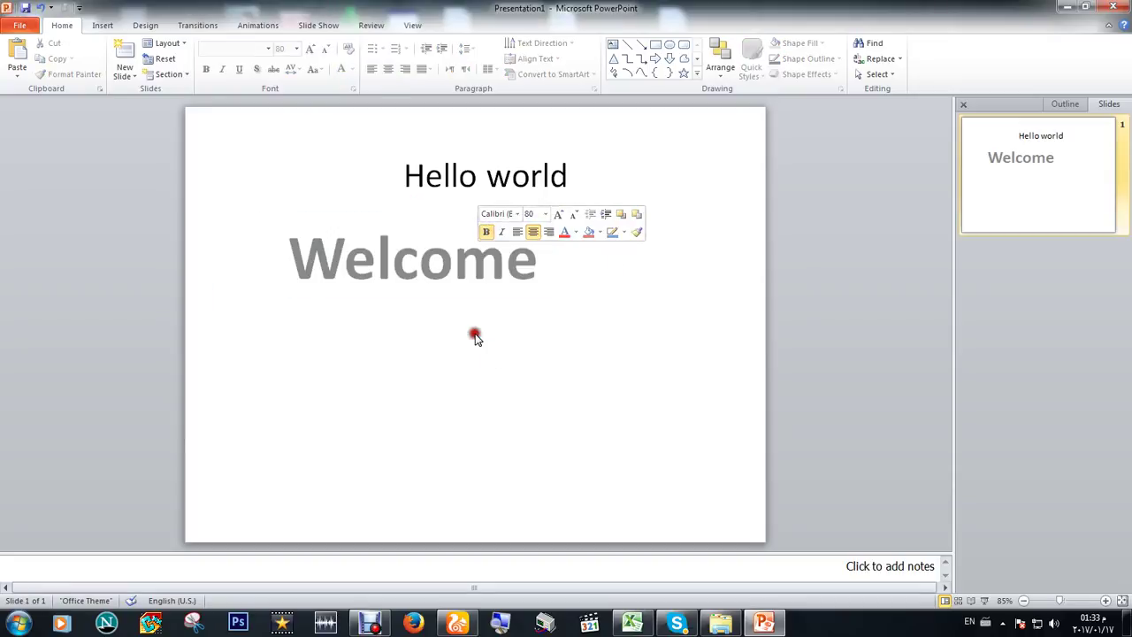
Toggle italic on Welcome several times, leaving it italic.
{"action": "double_click", "coordinate": [451, 274]}
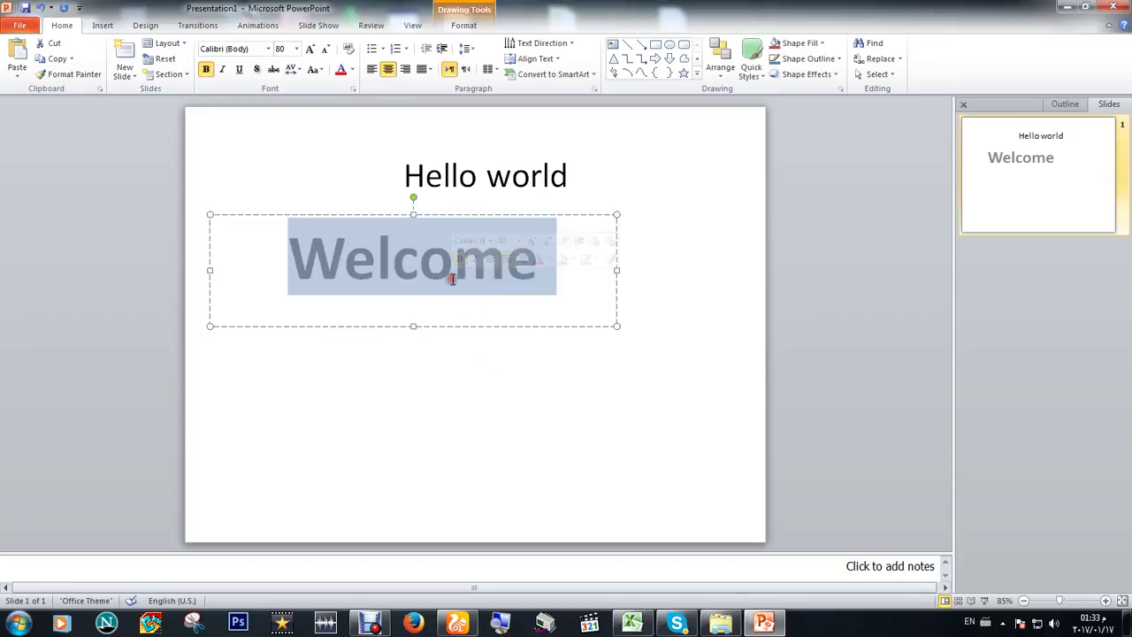
{"action": "left_click", "coordinate": [453, 270]}
{"action": "double_click", "coordinate": [437, 256]}
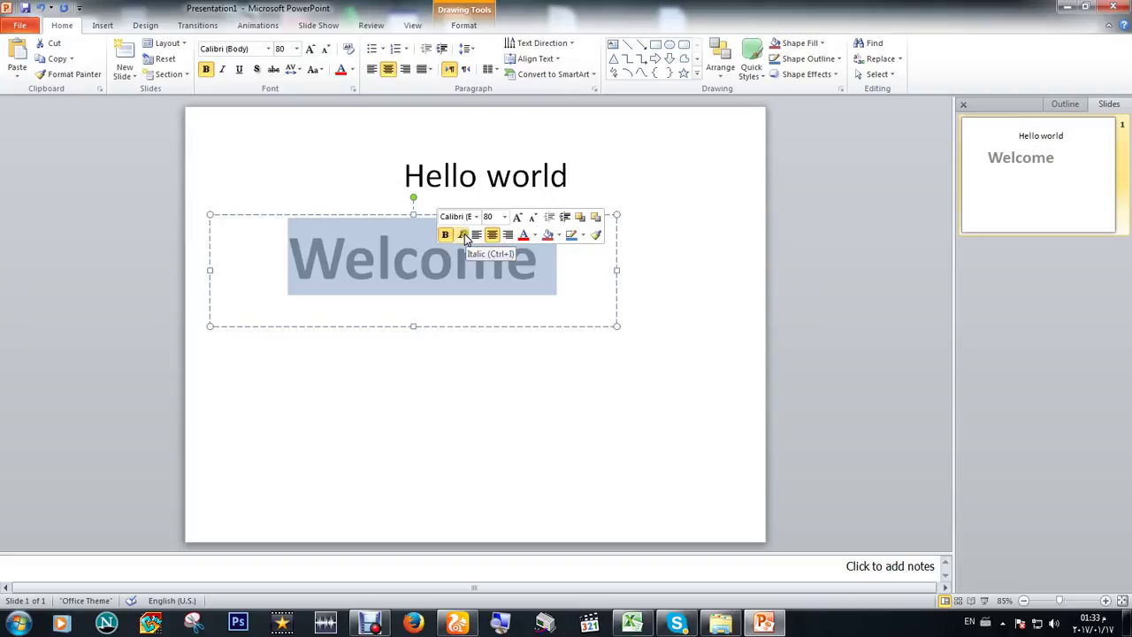
{"action": "left_click", "coordinate": [461, 235]}
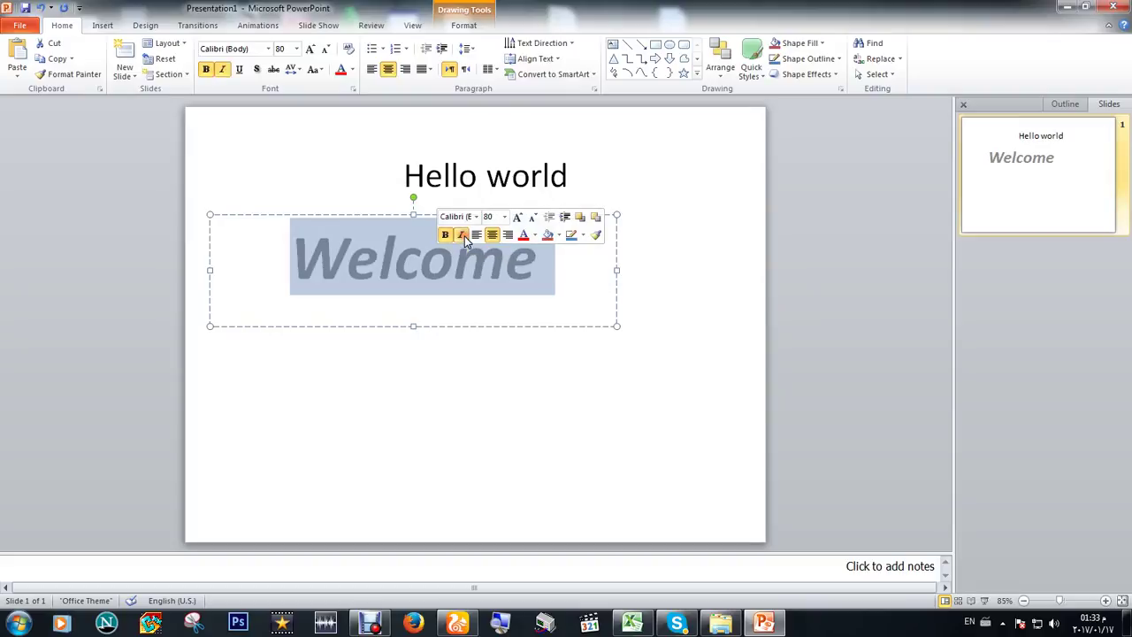
{"action": "left_click", "coordinate": [462, 236]}
{"action": "left_click", "coordinate": [462, 235]}
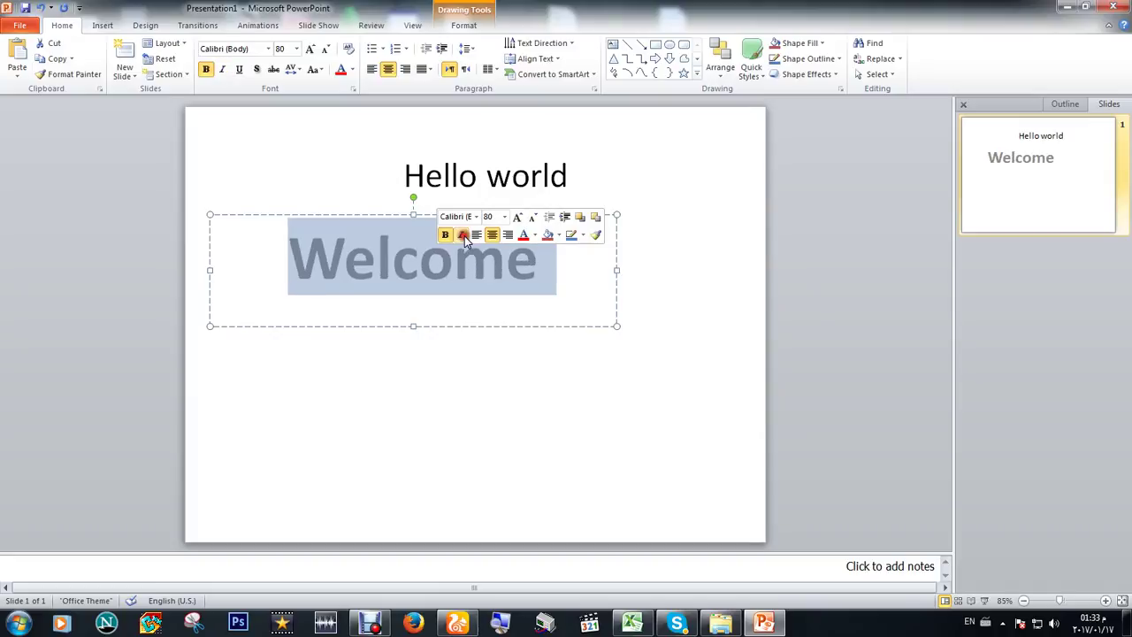
{"action": "left_click", "coordinate": [461, 235]}
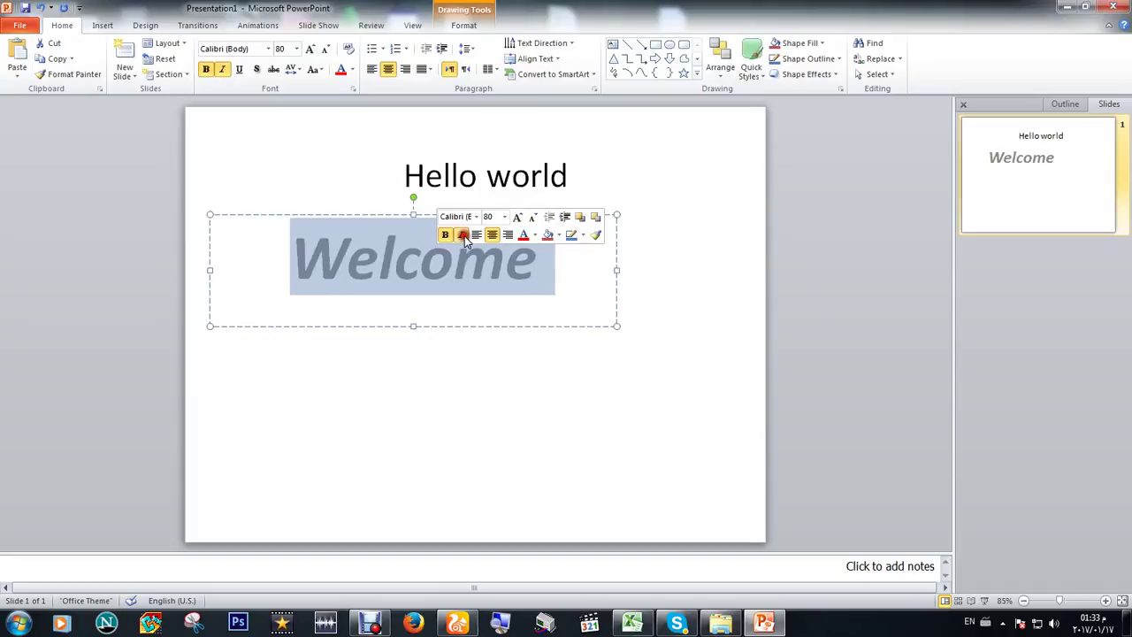
{"action": "left_click", "coordinate": [462, 236]}
Remove italic from Welcome and colour its text red.
{"action": "left_click", "coordinate": [462, 235]}
{"action": "left_click", "coordinate": [462, 235]}
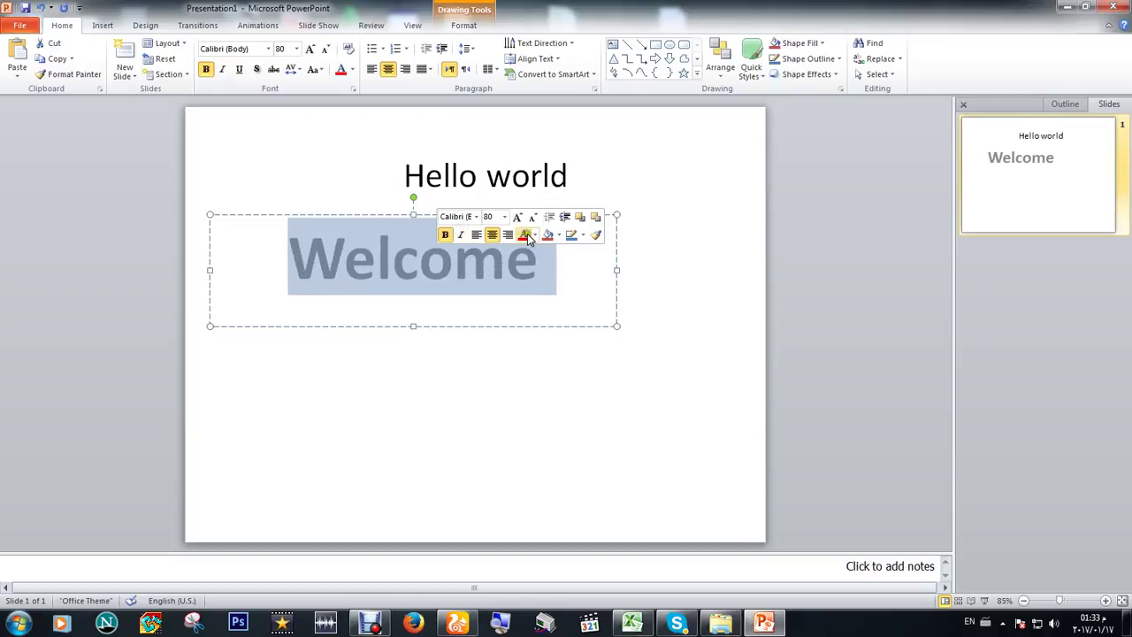
{"action": "left_click", "coordinate": [524, 236]}
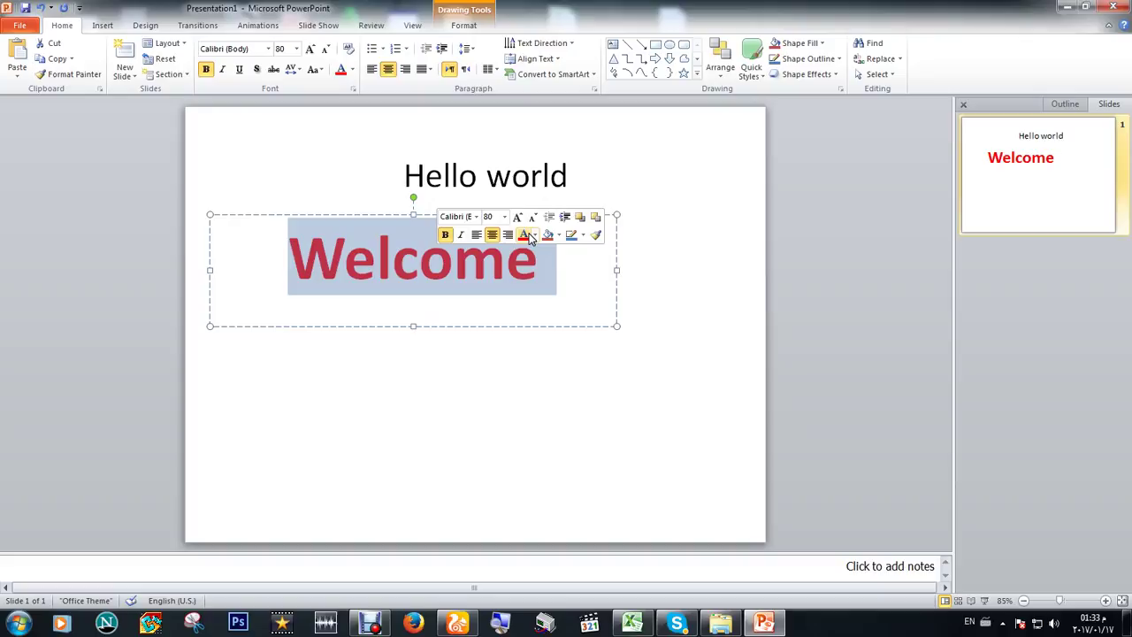
{"action": "left_click", "coordinate": [558, 292]}
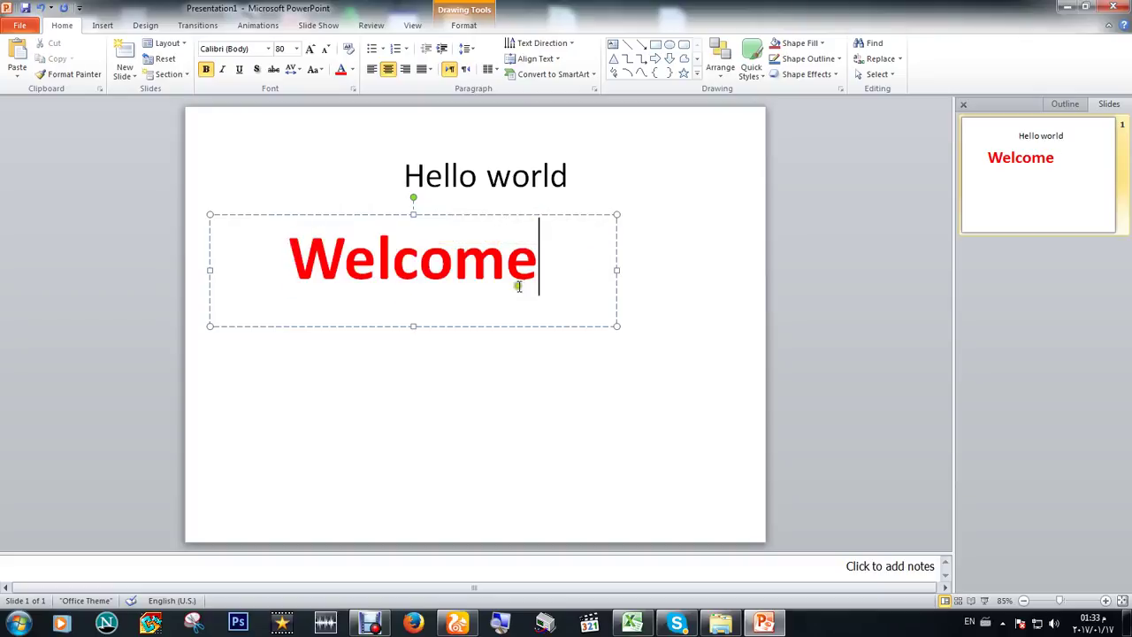
{"action": "double_click", "coordinate": [456, 256]}
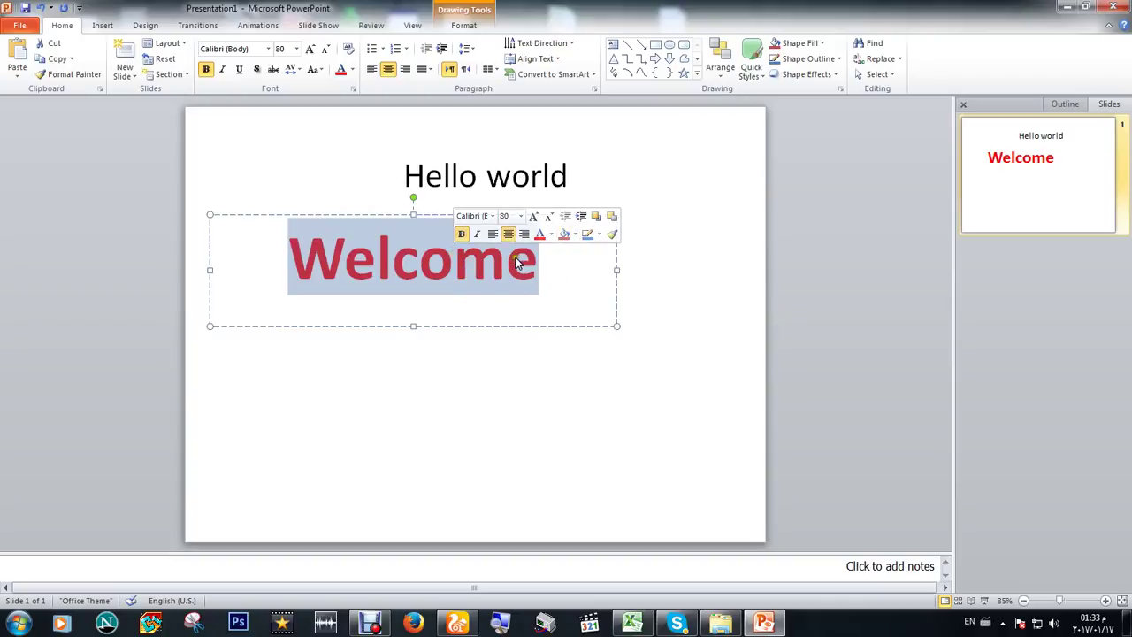
{"action": "left_click", "coordinate": [575, 235]}
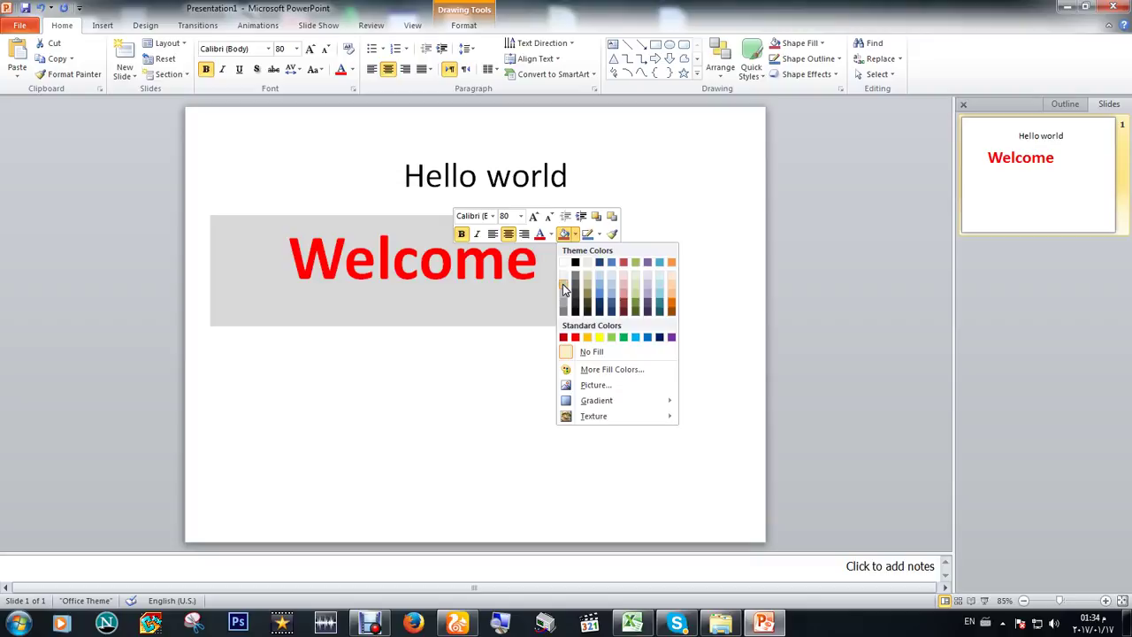
Give the Welcome box a light grey fill and nudge it slightly right.
{"action": "left_click", "coordinate": [564, 279]}
{"action": "left_click", "coordinate": [346, 261]}
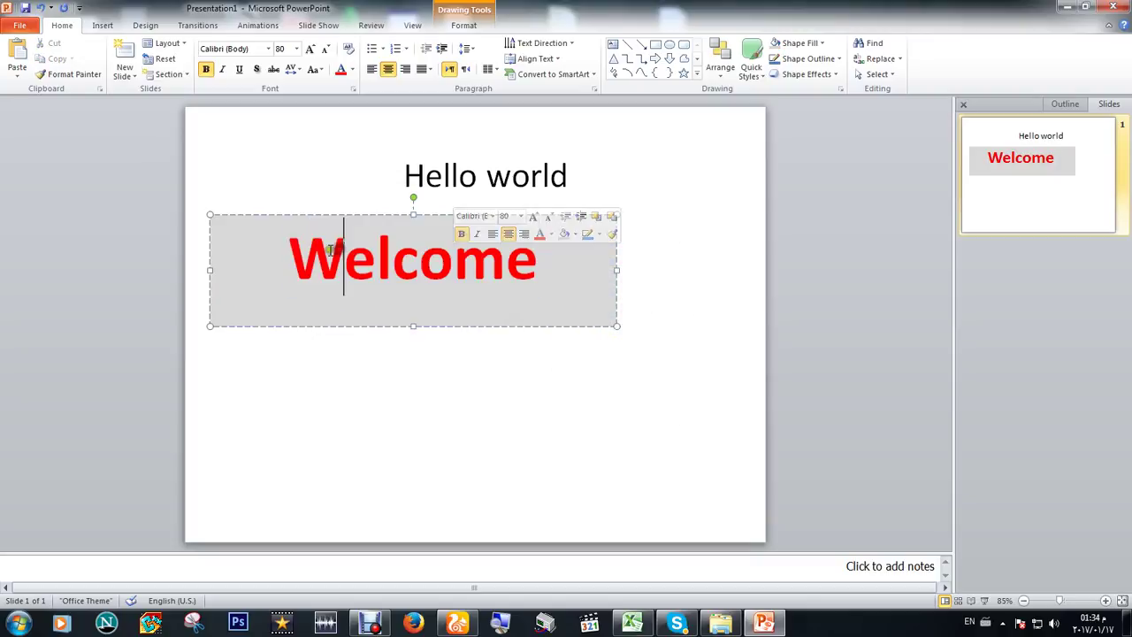
{"action": "left_click_drag", "start_coordinate": [318, 215], "coordinate": [355, 211]}
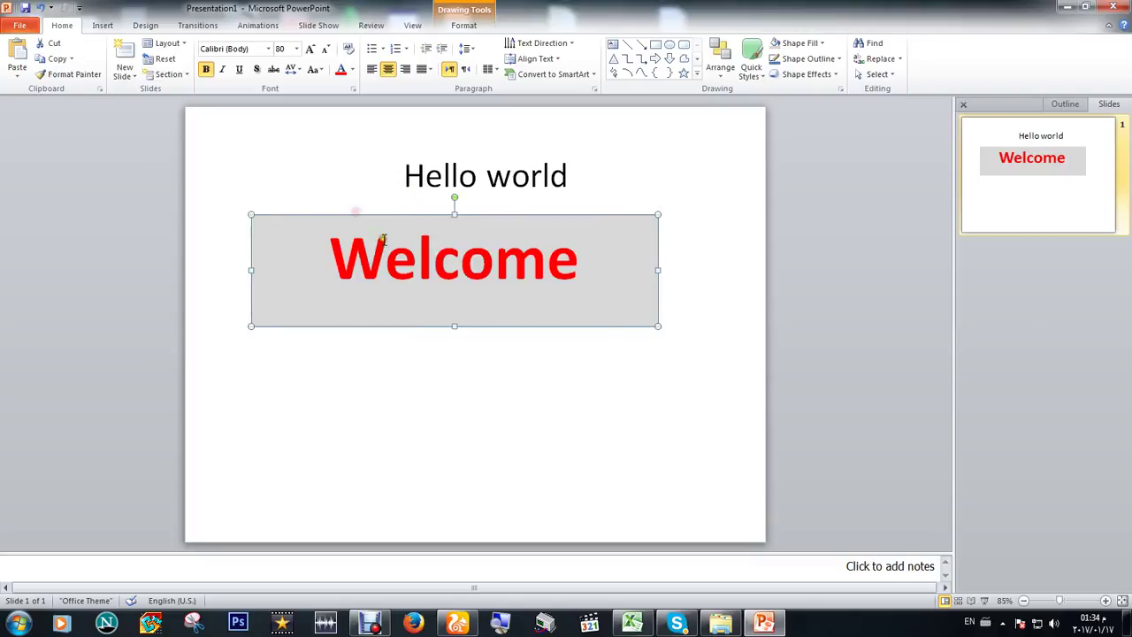
{"action": "left_click", "coordinate": [467, 226]}
{"action": "double_click", "coordinate": [469, 256]}
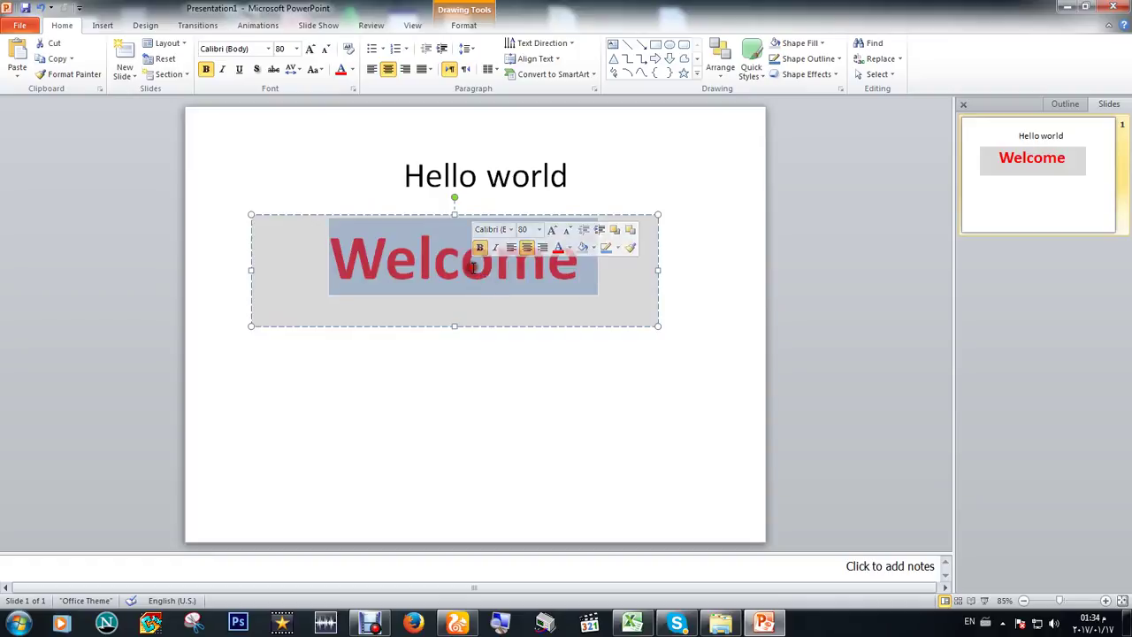
{"action": "left_click", "coordinate": [469, 261]}
{"action": "double_click", "coordinate": [473, 267]}
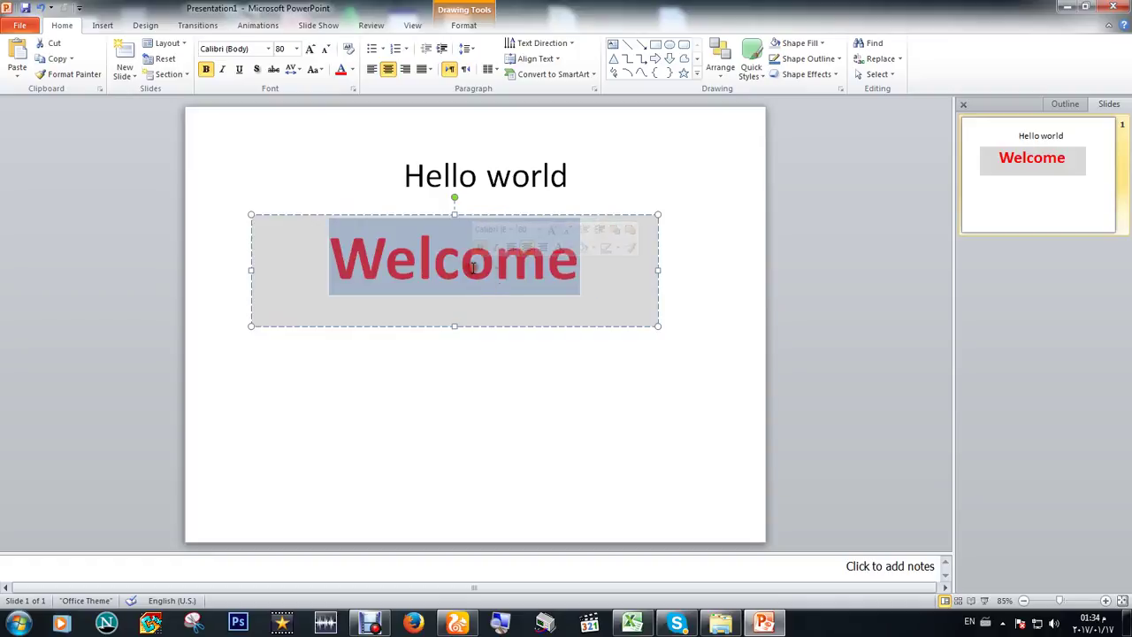
{"action": "double_click", "coordinate": [473, 267]}
{"action": "left_click", "coordinate": [593, 254]}
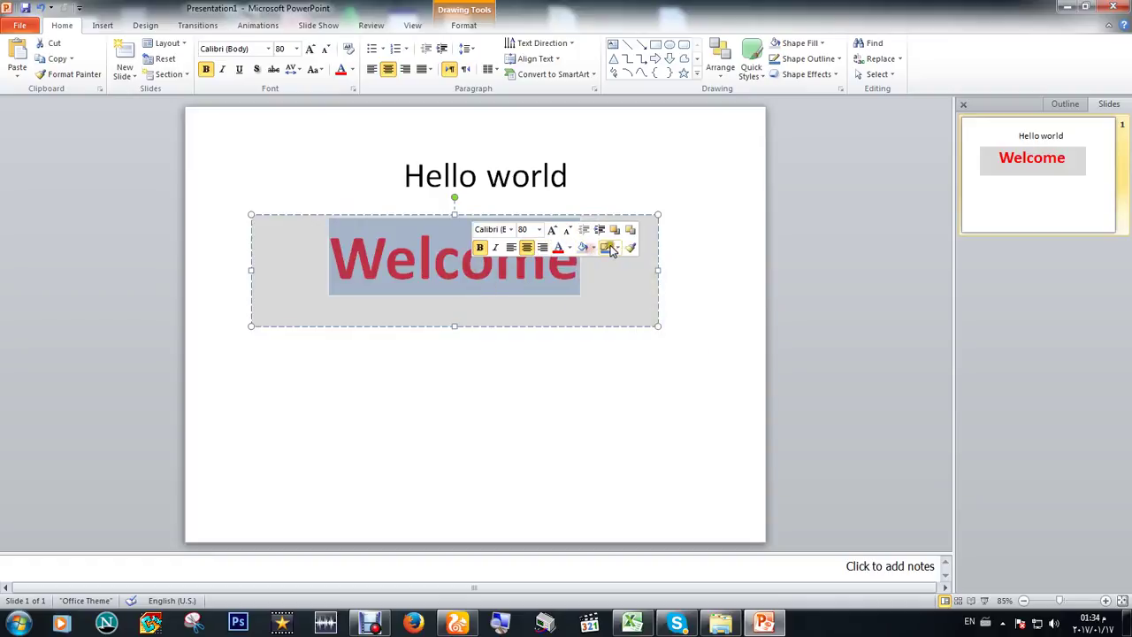
Try a blue border on the Welcome box, then set it to No Outline.
{"action": "left_click", "coordinate": [617, 249]}
{"action": "left_click", "coordinate": [617, 249]}
{"action": "left_click", "coordinate": [606, 248]}
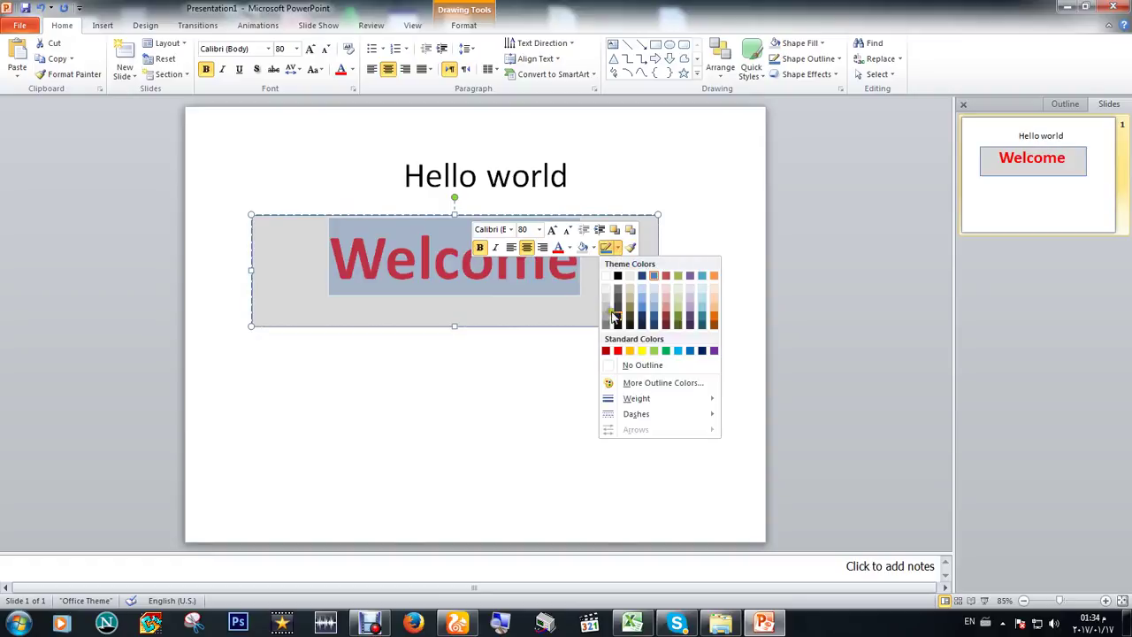
{"action": "left_click", "coordinate": [630, 364]}
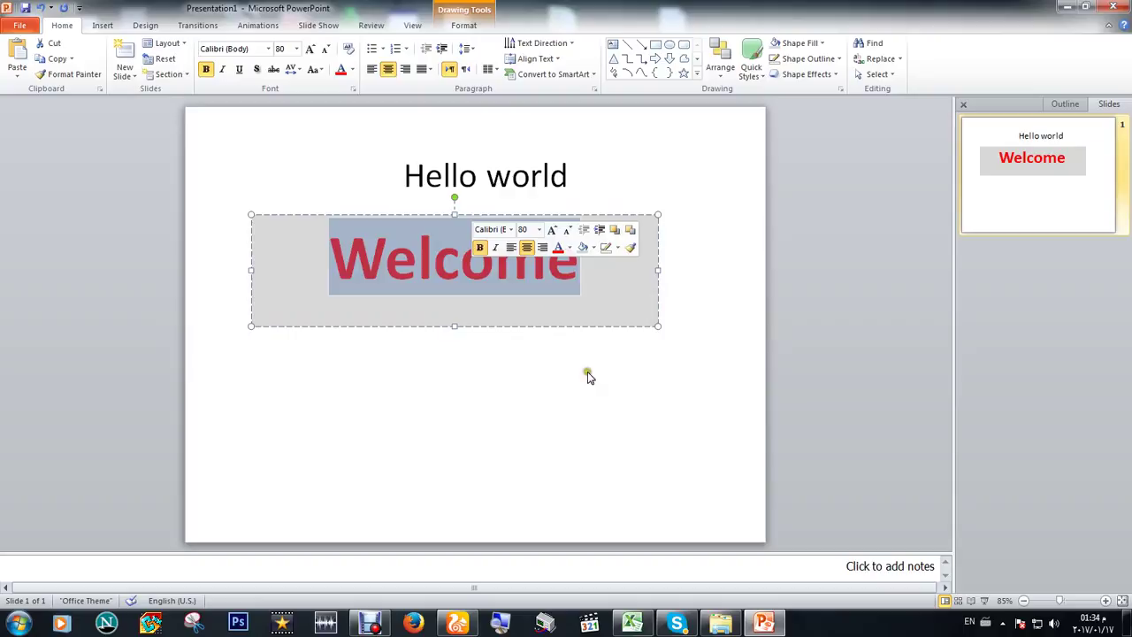
{"action": "left_click", "coordinate": [456, 370]}
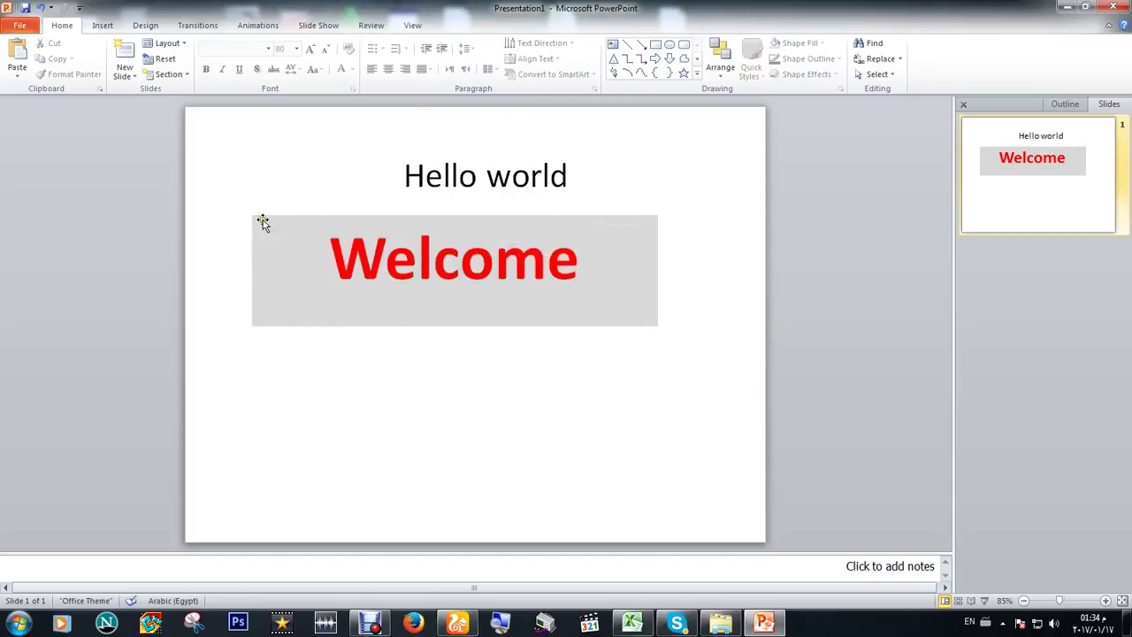
{"action": "left_click", "coordinate": [508, 276]}
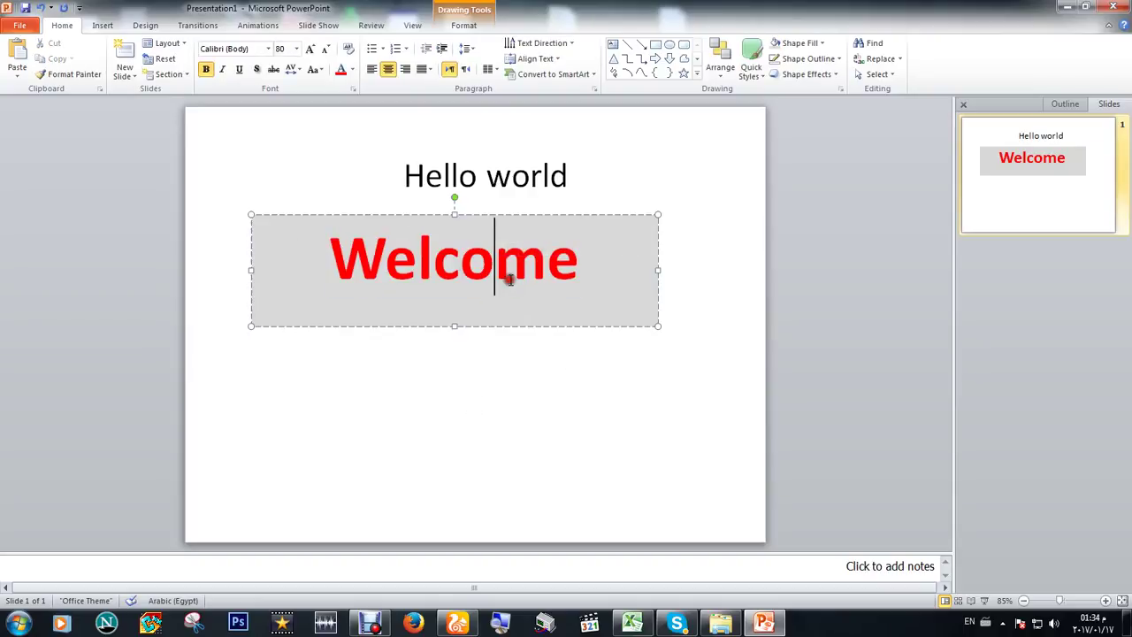
{"action": "double_click", "coordinate": [514, 277]}
{"action": "left_click", "coordinate": [269, 264]}
{"action": "left_click", "coordinate": [331, 384]}
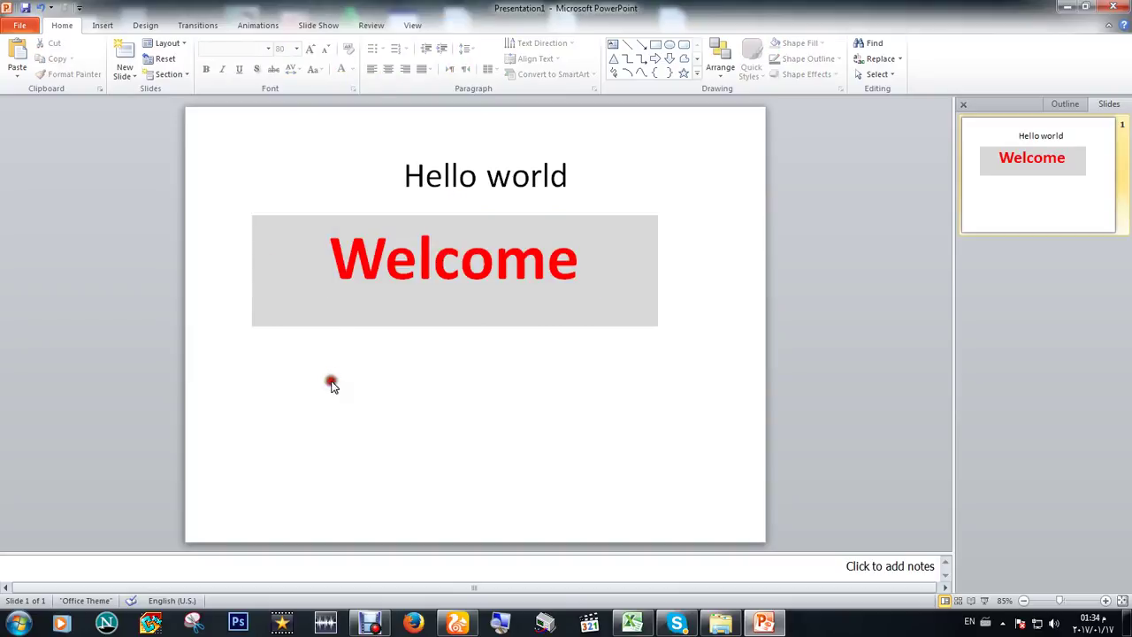
Give the Welcome box a dark theme-colour outline.
{"action": "left_click", "coordinate": [297, 253]}
{"action": "left_click", "coordinate": [452, 260]}
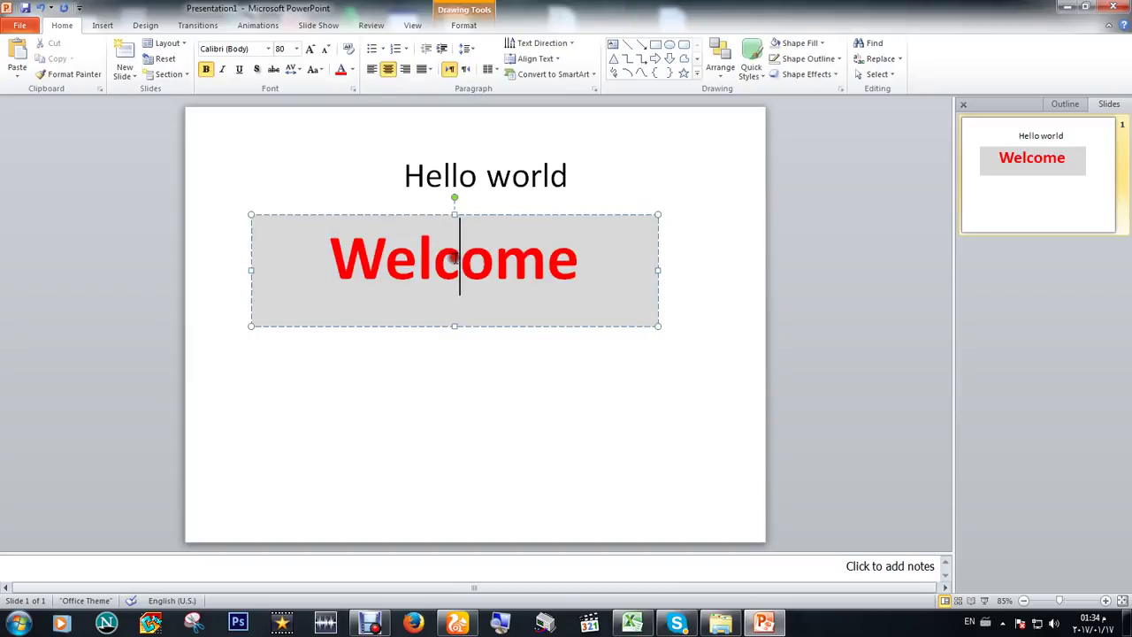
{"action": "double_click", "coordinate": [453, 260]}
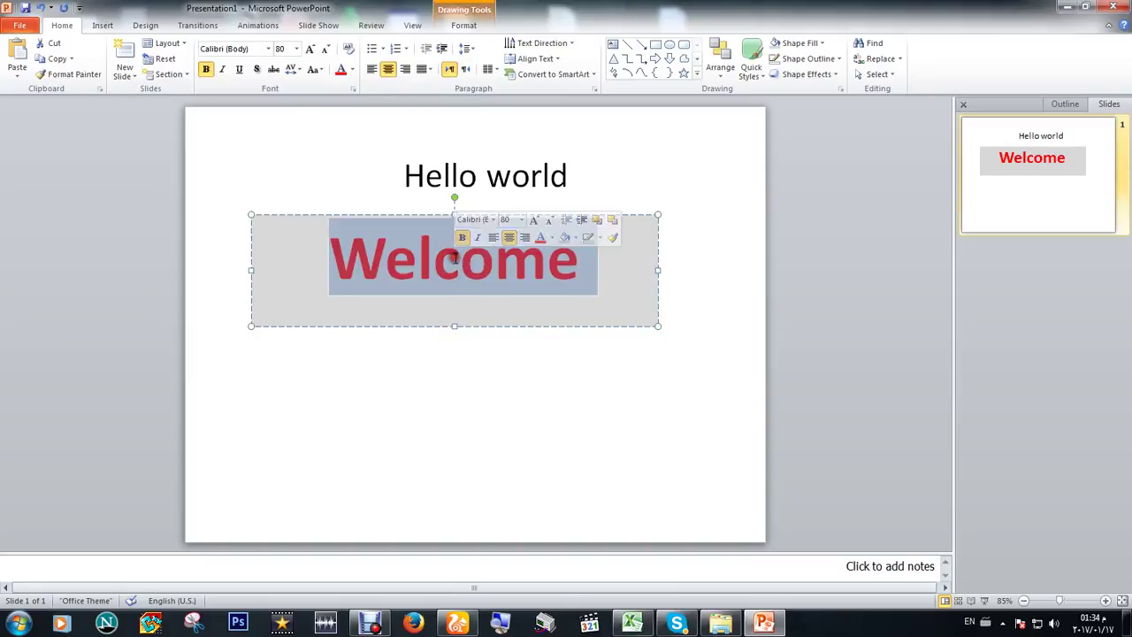
{"action": "left_click", "coordinate": [592, 237]}
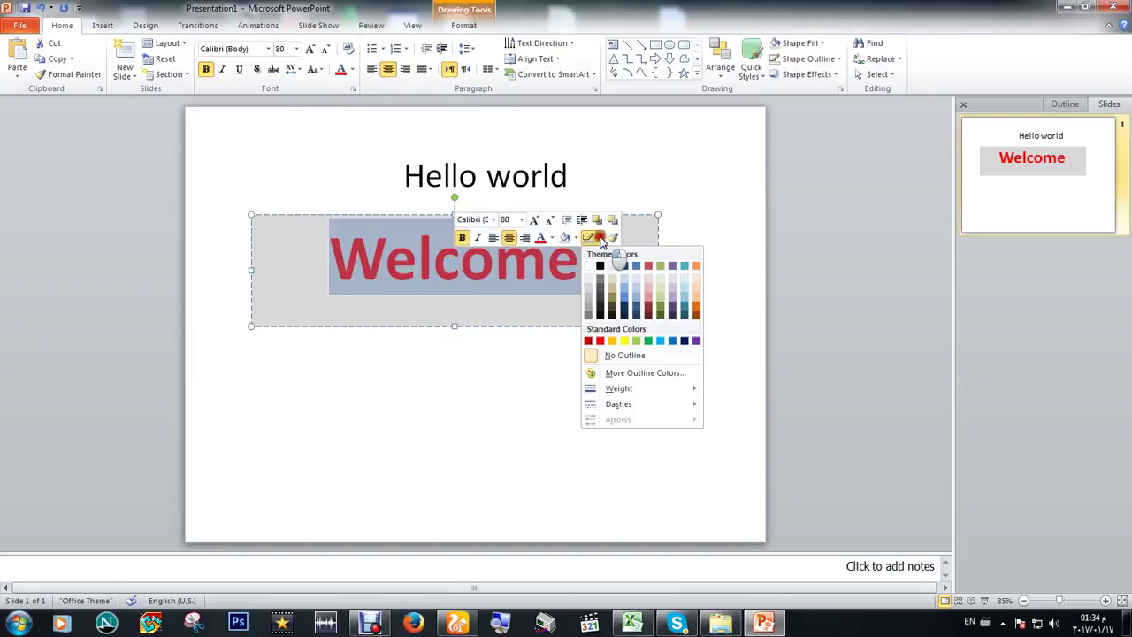
{"action": "left_click", "coordinate": [602, 316]}
{"action": "left_click", "coordinate": [482, 352]}
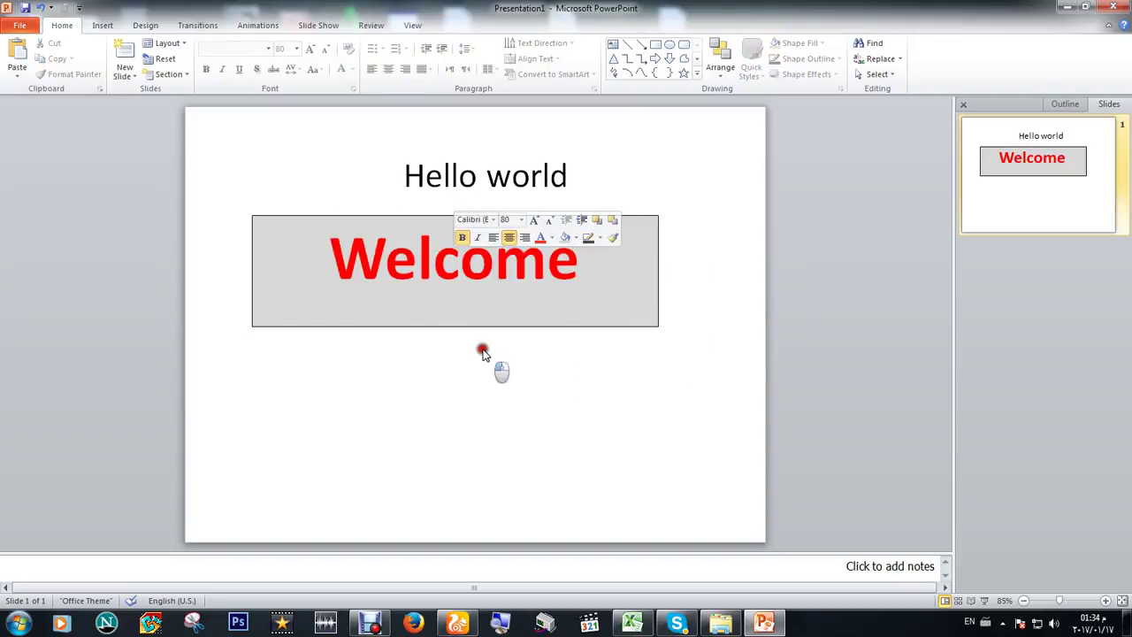
{"action": "key", "text": "alt+shift"}
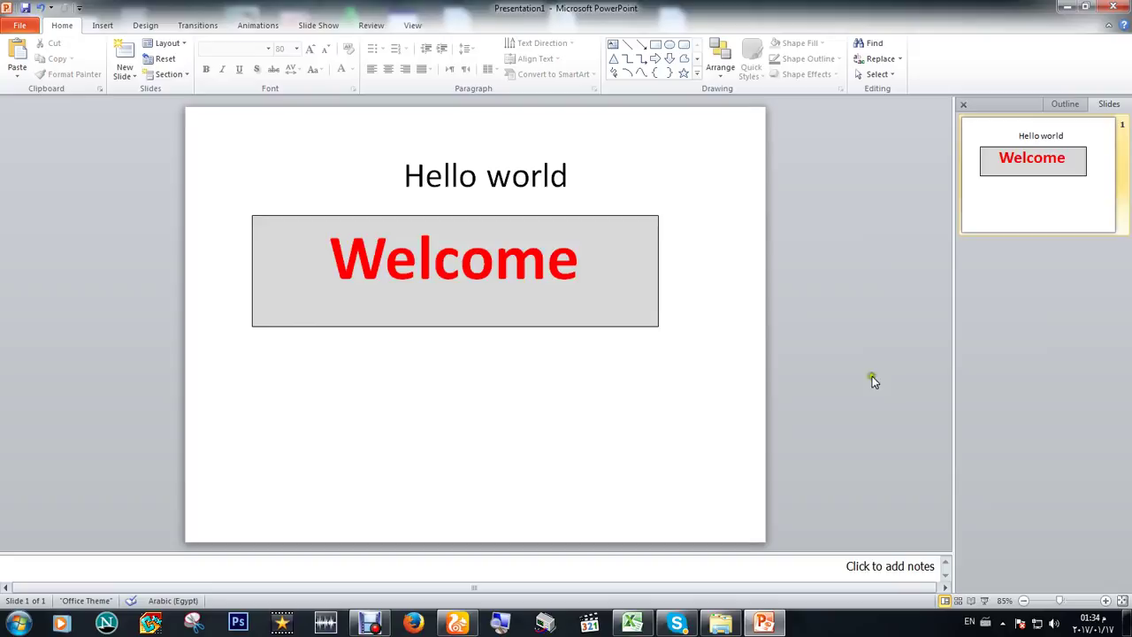
{"action": "left_click", "coordinate": [1105, 600]}
{"action": "left_click", "coordinate": [1106, 600]}
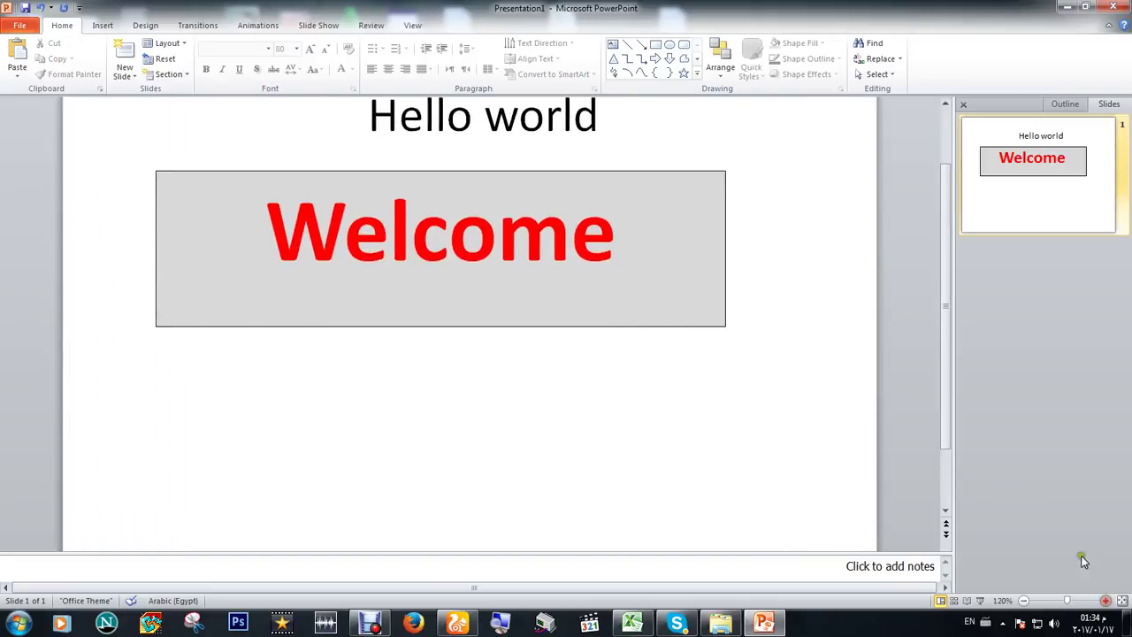
{"action": "left_click_drag", "start_coordinate": [948, 222], "coordinate": [942, 177]}
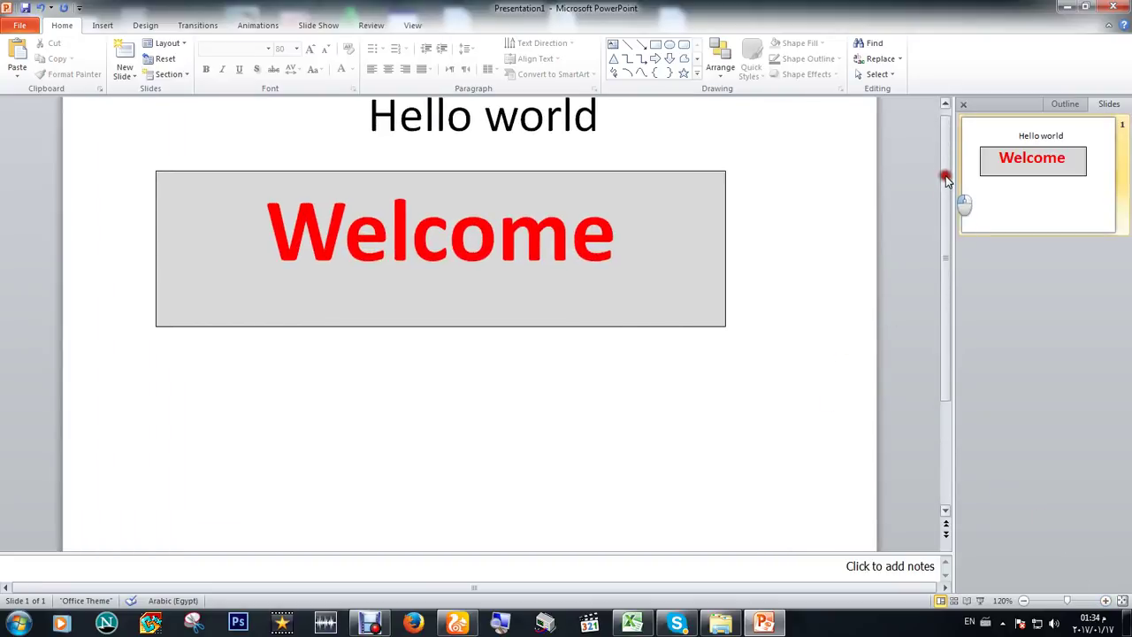
{"action": "left_click", "coordinate": [590, 262]}
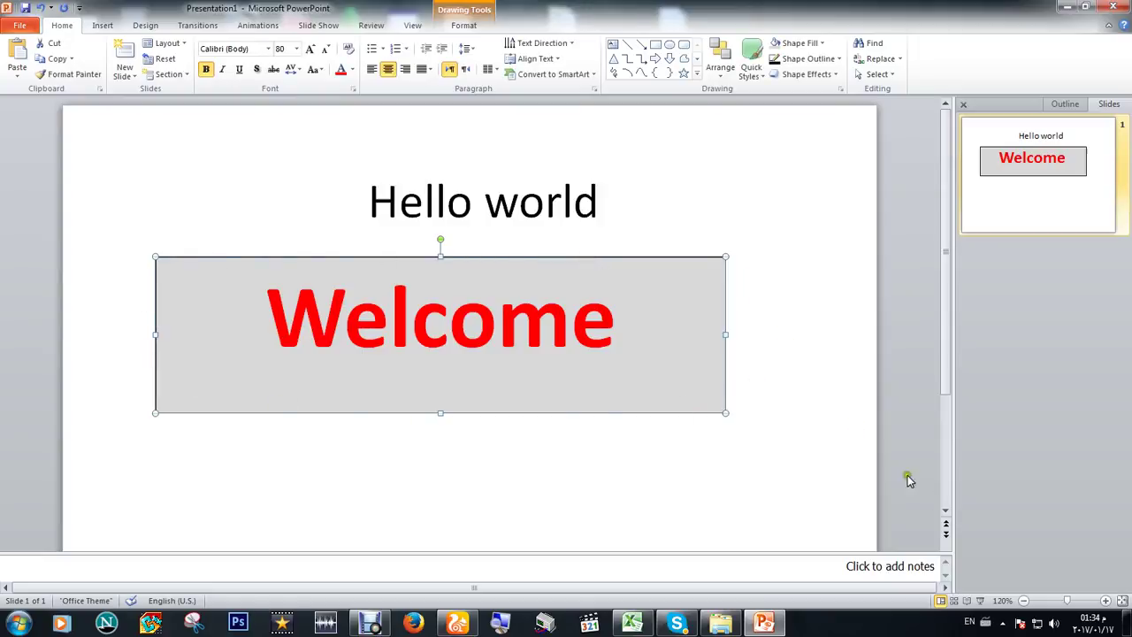
{"action": "left_click", "coordinate": [1106, 601]}
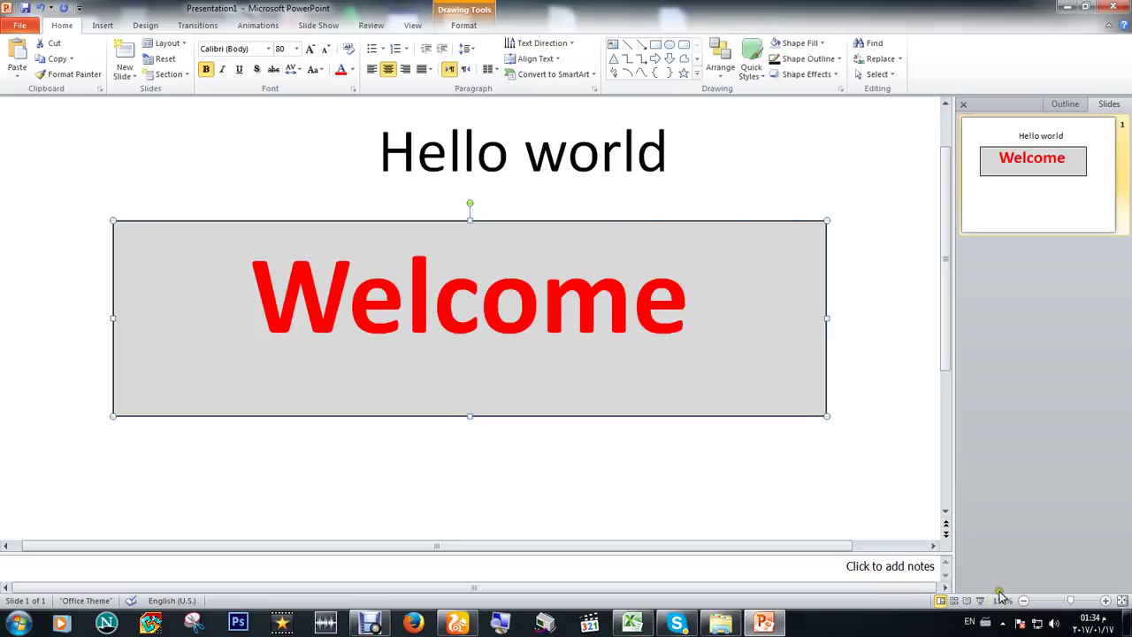
{"action": "left_click", "coordinate": [1024, 600]}
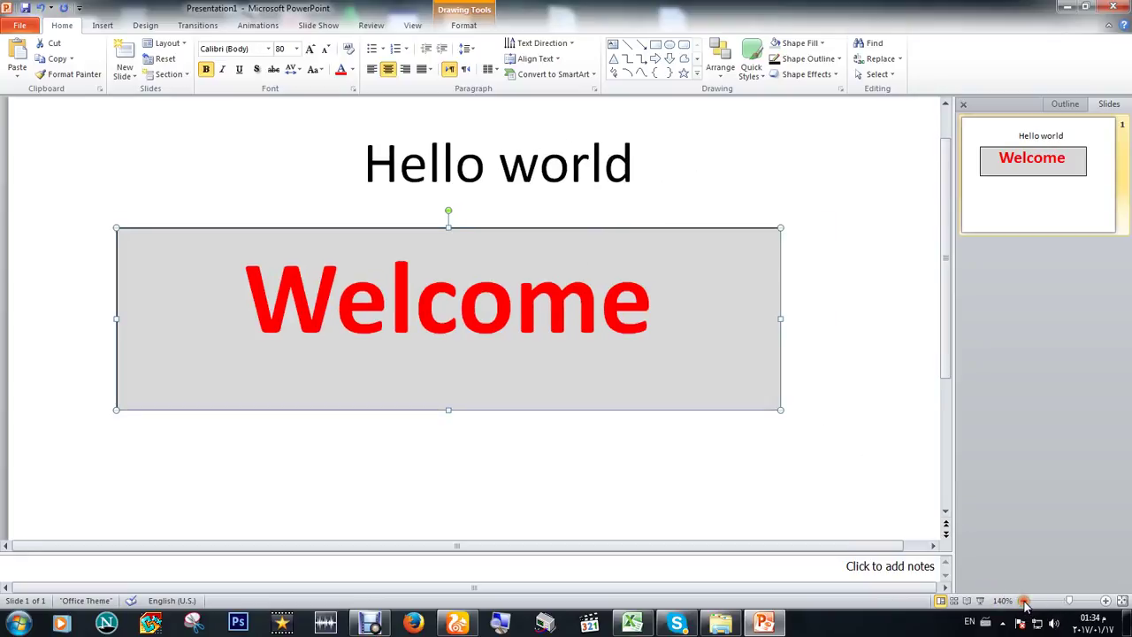
{"action": "left_click", "coordinate": [1023, 600]}
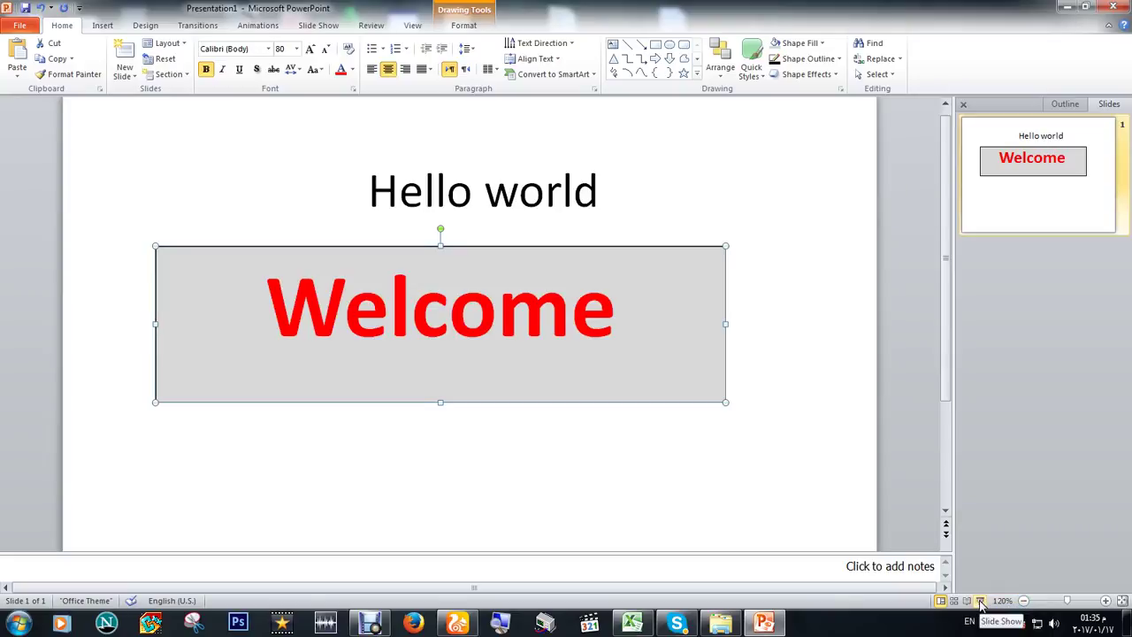
{"action": "left_click", "coordinate": [980, 601]}
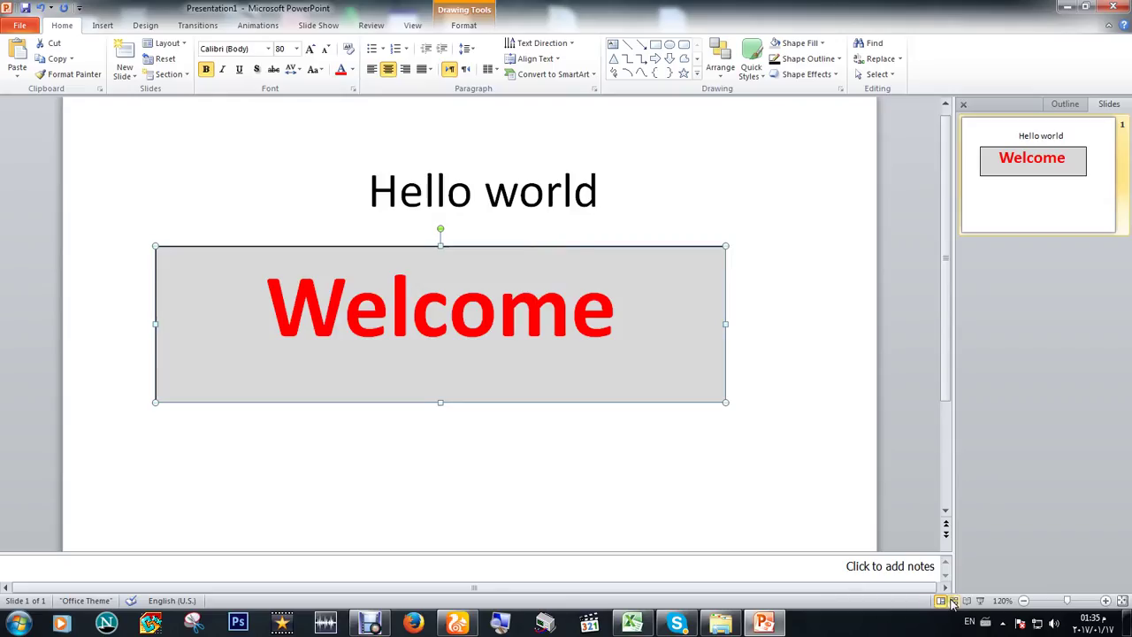
{"action": "left_click", "coordinate": [953, 601]}
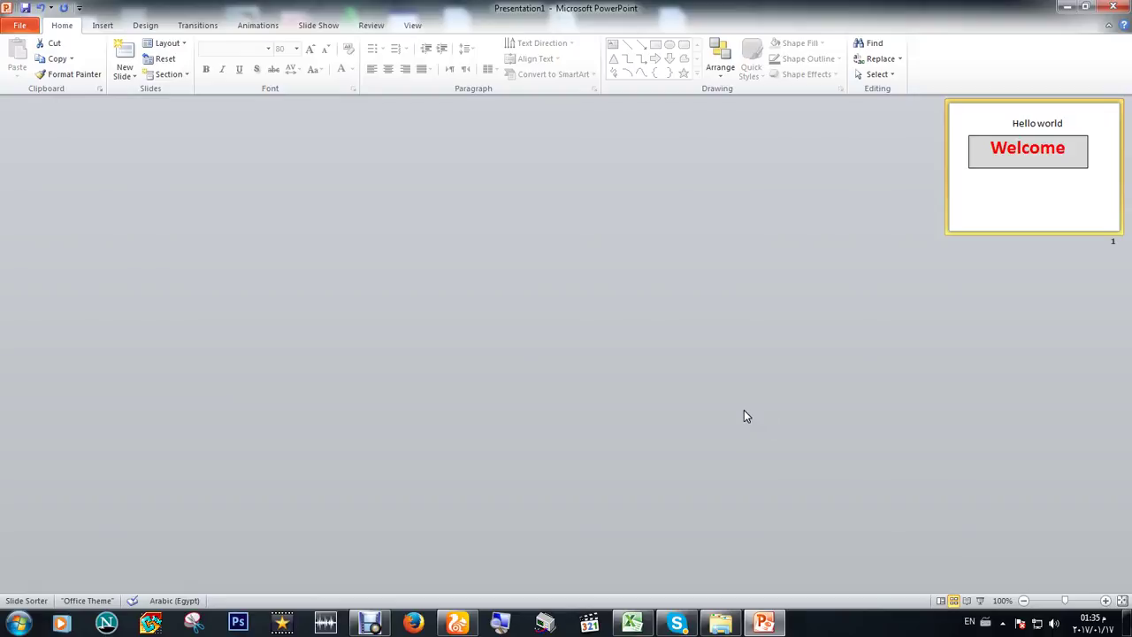
{"action": "left_click", "coordinate": [967, 600]}
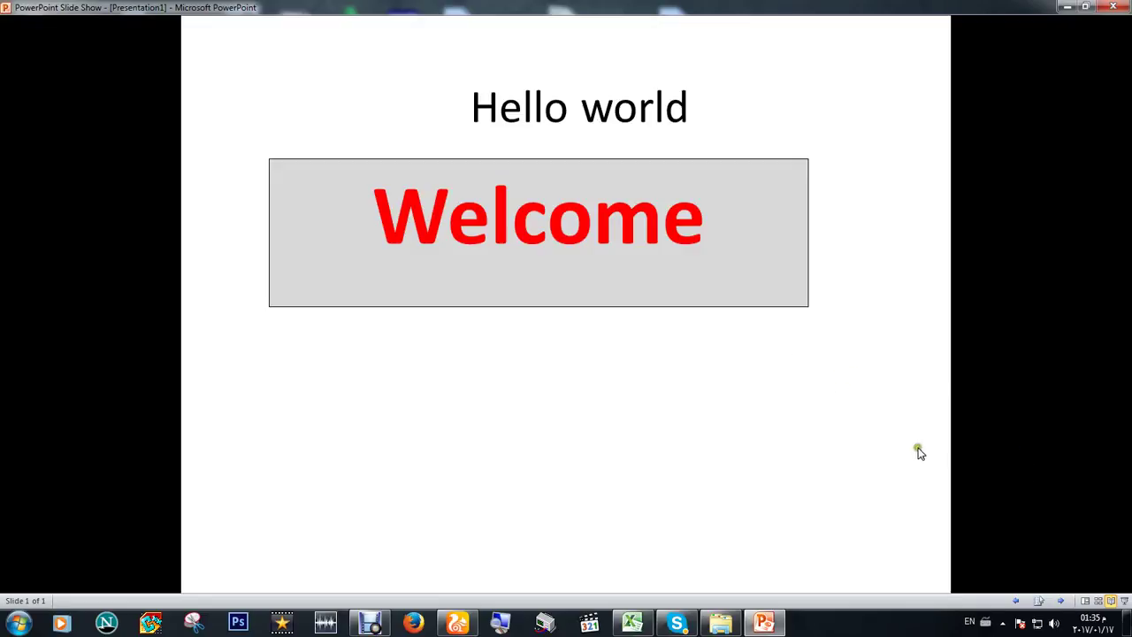
{"action": "key", "text": "Escape"}
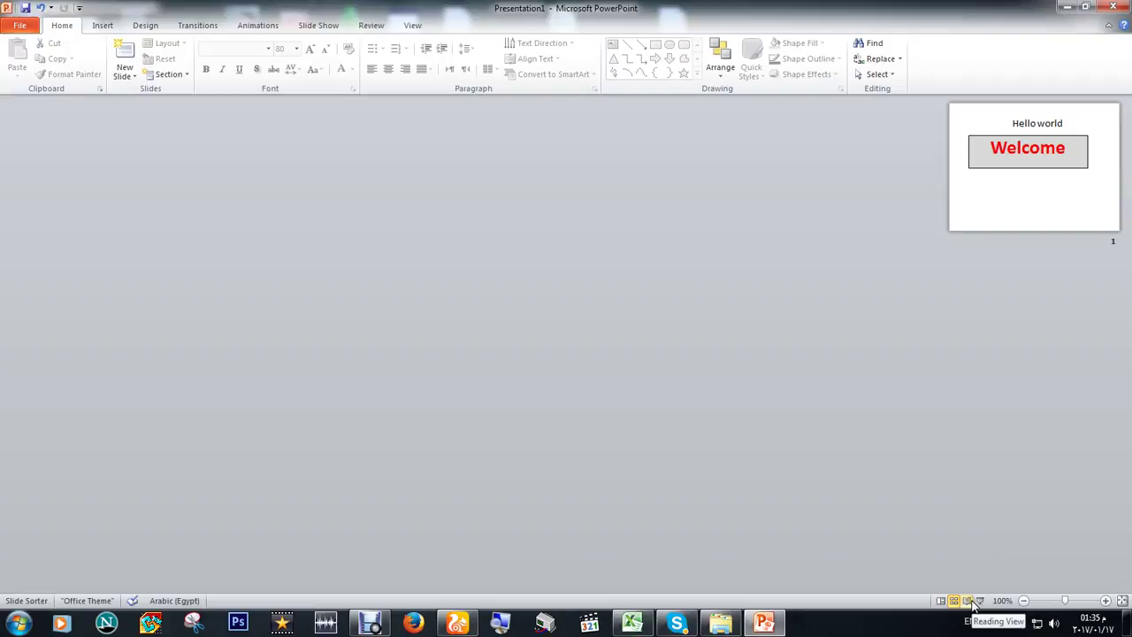
{"action": "left_click", "coordinate": [971, 599]}
{"action": "key", "text": "Escape"}
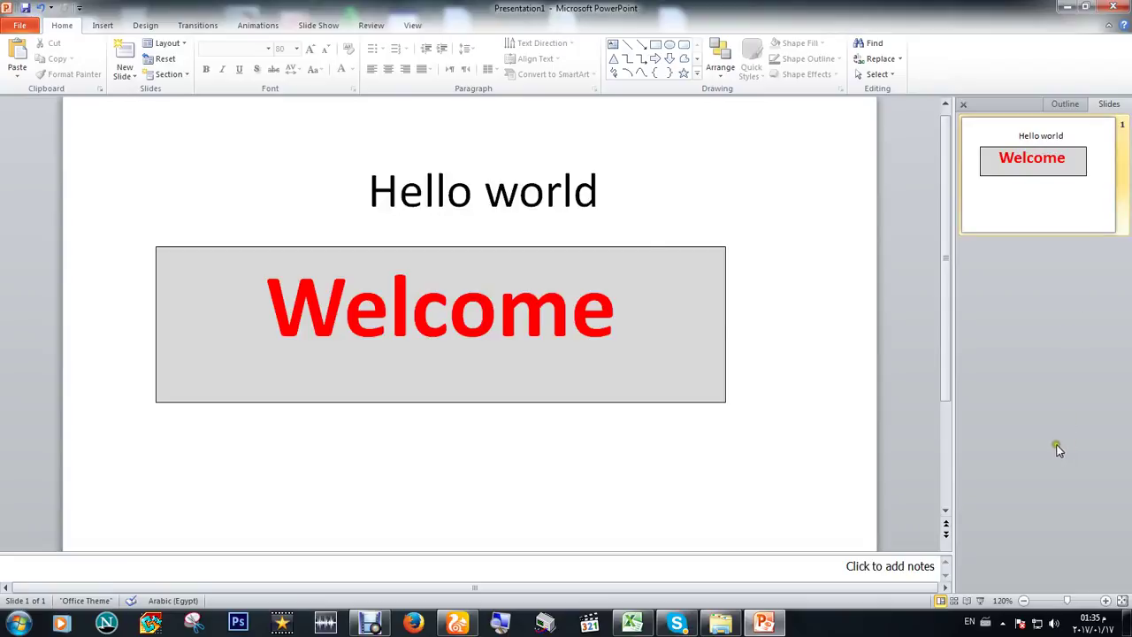
Move the Hello world title box up and to the left.
{"action": "left_click", "coordinate": [548, 188]}
{"action": "left_click", "coordinate": [703, 480]}
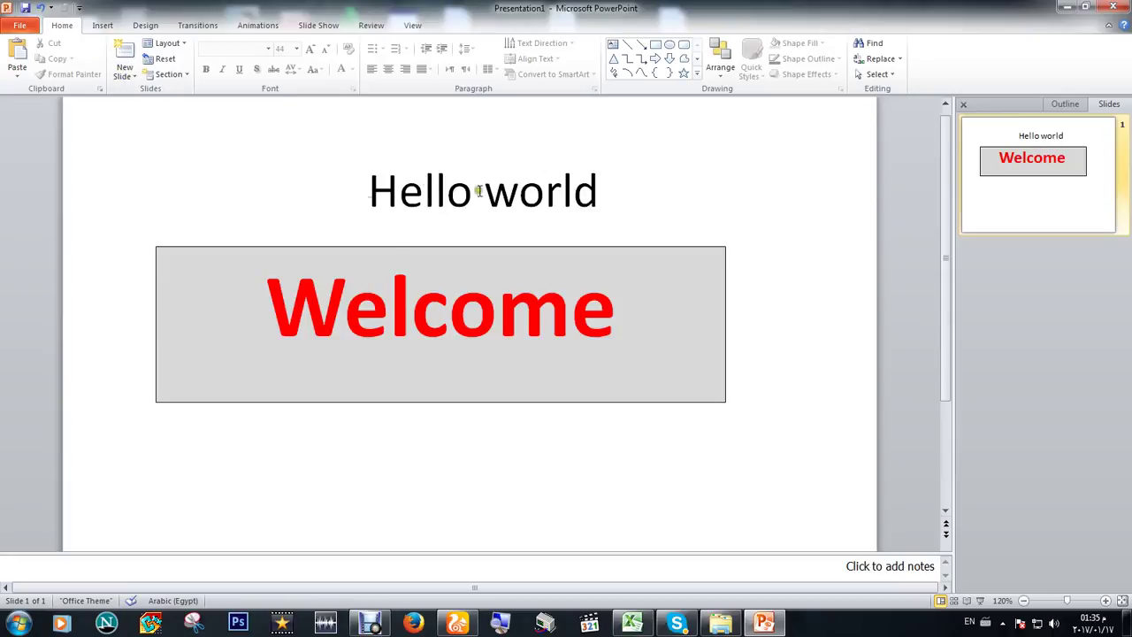
{"action": "left_click", "coordinate": [430, 288]}
{"action": "left_click", "coordinate": [418, 190]}
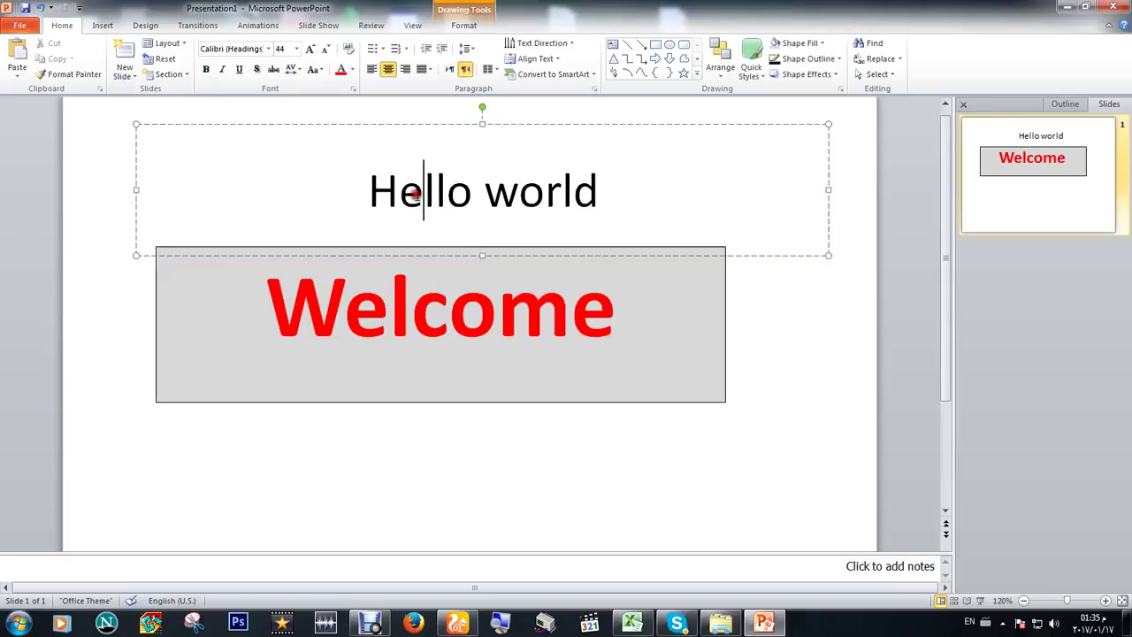
{"action": "triple_click", "coordinate": [419, 190]}
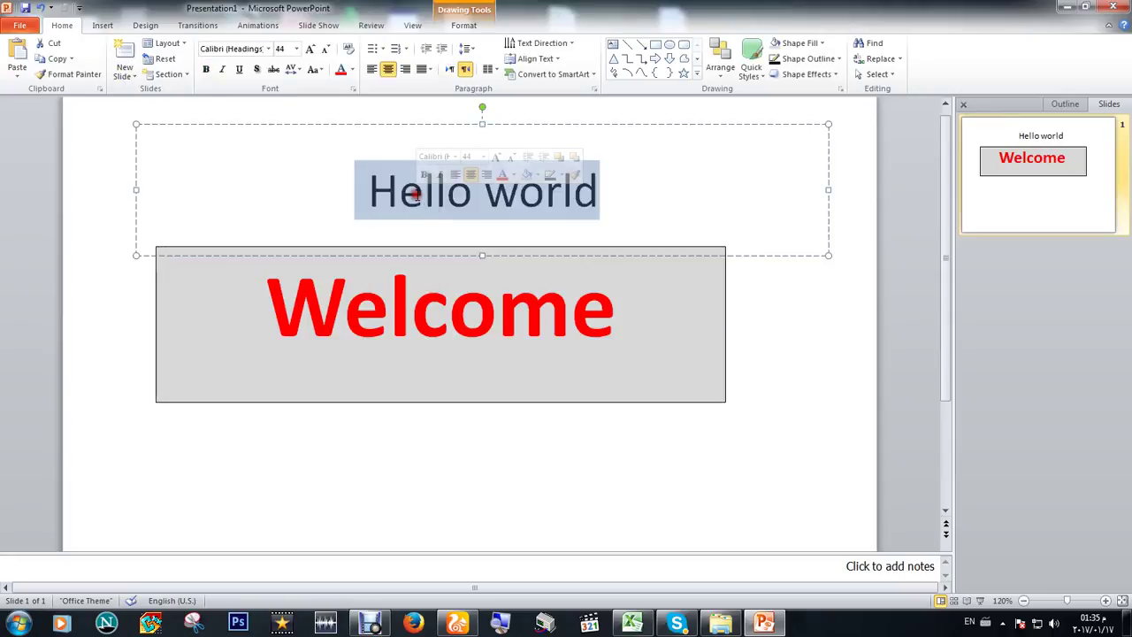
{"action": "triple_click", "coordinate": [449, 294]}
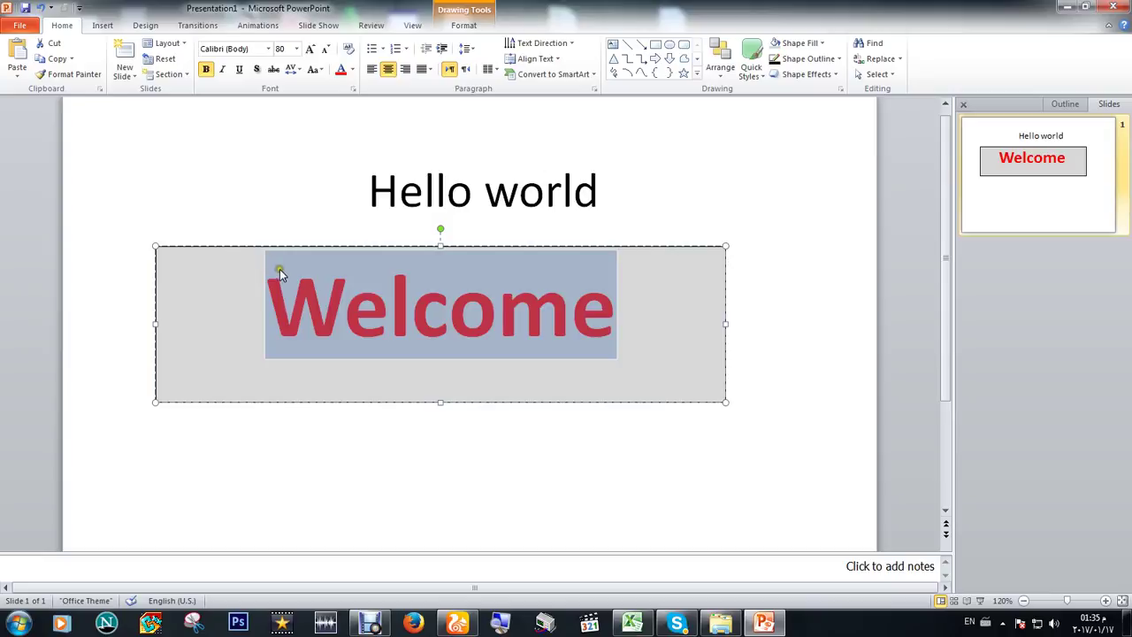
{"action": "triple_click", "coordinate": [301, 305]}
{"action": "left_click", "coordinate": [420, 202]}
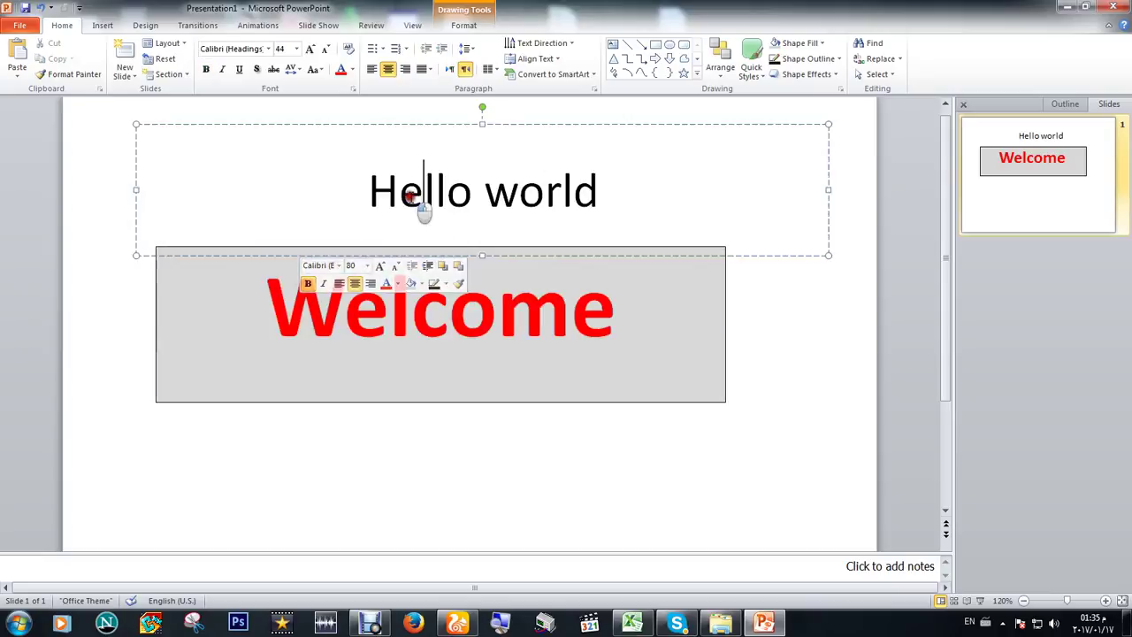
{"action": "double_click", "coordinate": [412, 195]}
{"action": "mouse_move", "coordinate": [406, 124]}
{"action": "left_mouse_down"}
{"action": "mouse_move", "coordinate": [387, 112]}
{"action": "mouse_move", "coordinate": [349, 115]}
{"action": "left_mouse_up"}
Toggle underlining on the whole Hello world title line, ending with Ctrl+U.
{"action": "double_click", "coordinate": [390, 193]}
{"action": "triple_click", "coordinate": [390, 193]}
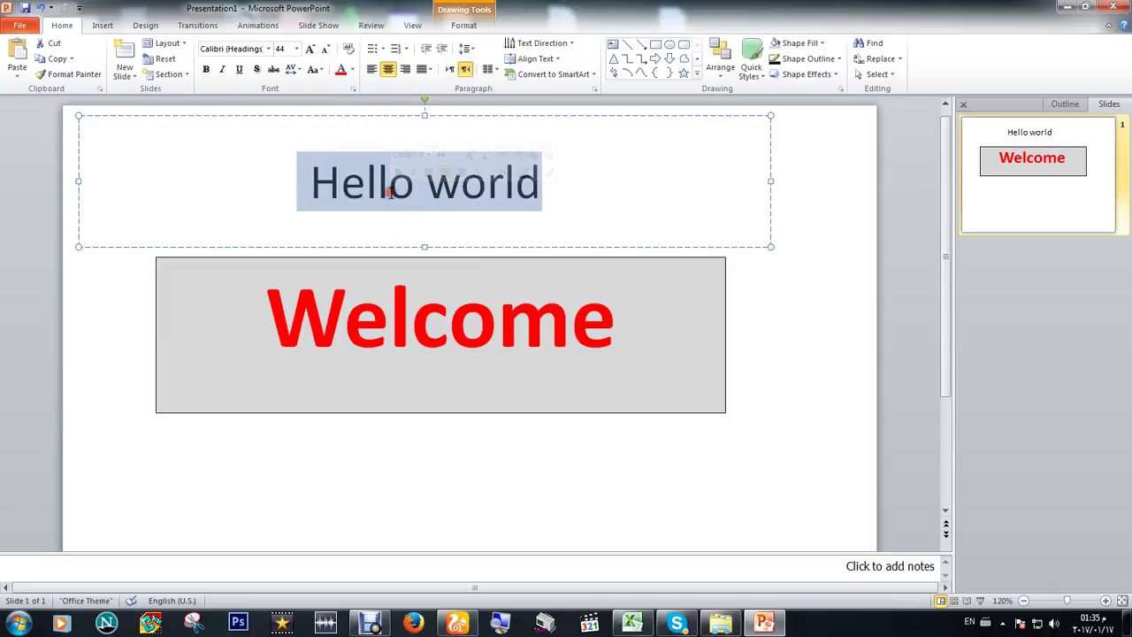
{"action": "left_click", "coordinate": [237, 71]}
{"action": "left_click", "coordinate": [238, 71]}
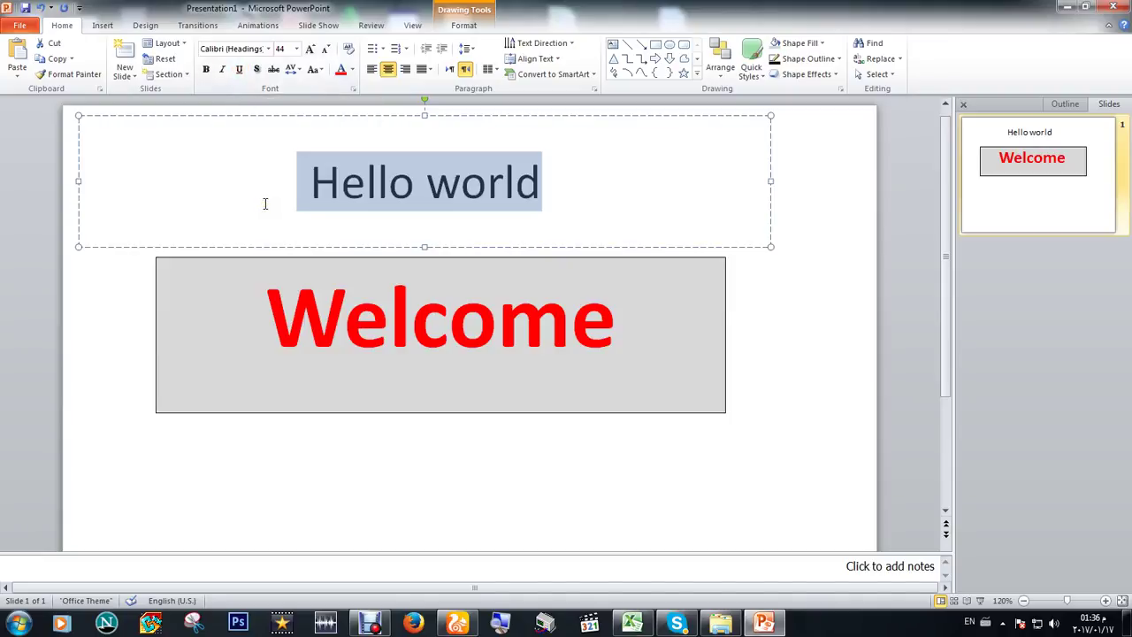
{"action": "key", "text": "ctrl+u"}
{"action": "key", "text": "ctrl+u"}
{"action": "key", "text": "ctrl+u"}
{"action": "key", "text": "ctrl+u"}
{"action": "key", "text": "ctrl+u"}
{"action": "key", "text": "ctrl+u"}
Cut and paste the title text, then type 'a' after 'world'.
{"action": "key", "text": "ctrl+x"}
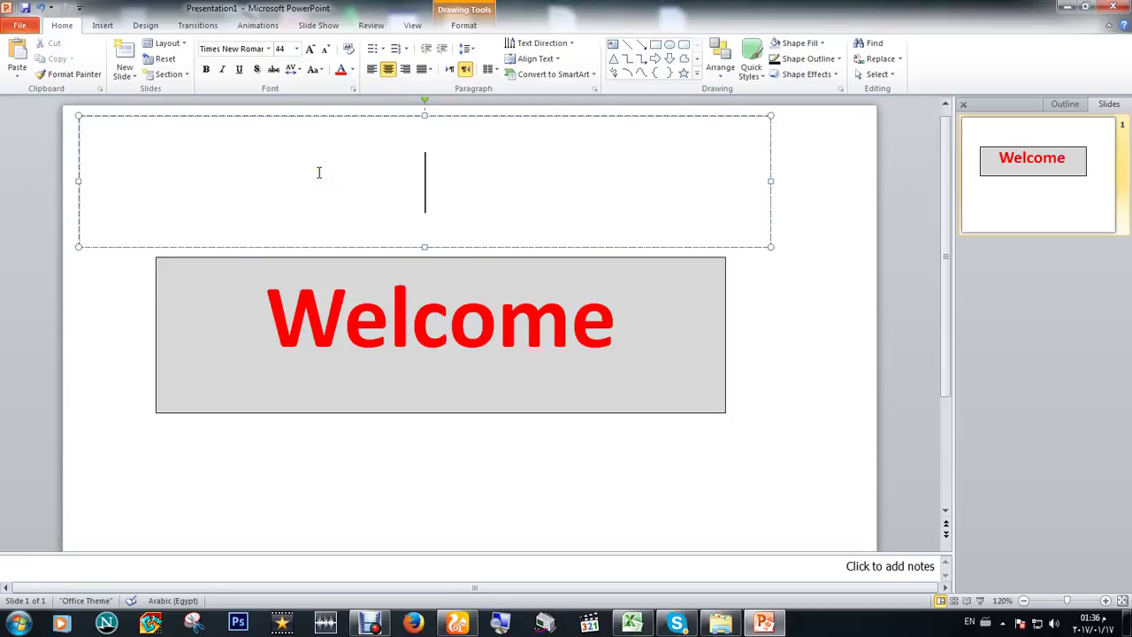
{"action": "key", "text": "ctrl+v"}
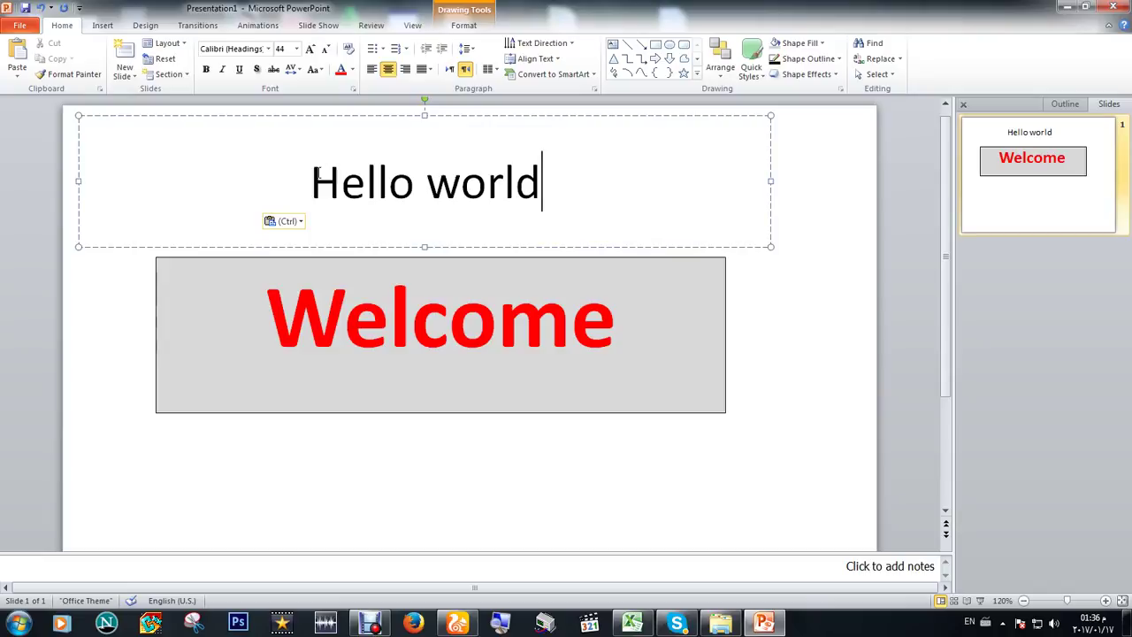
{"action": "double_click", "coordinate": [457, 202]}
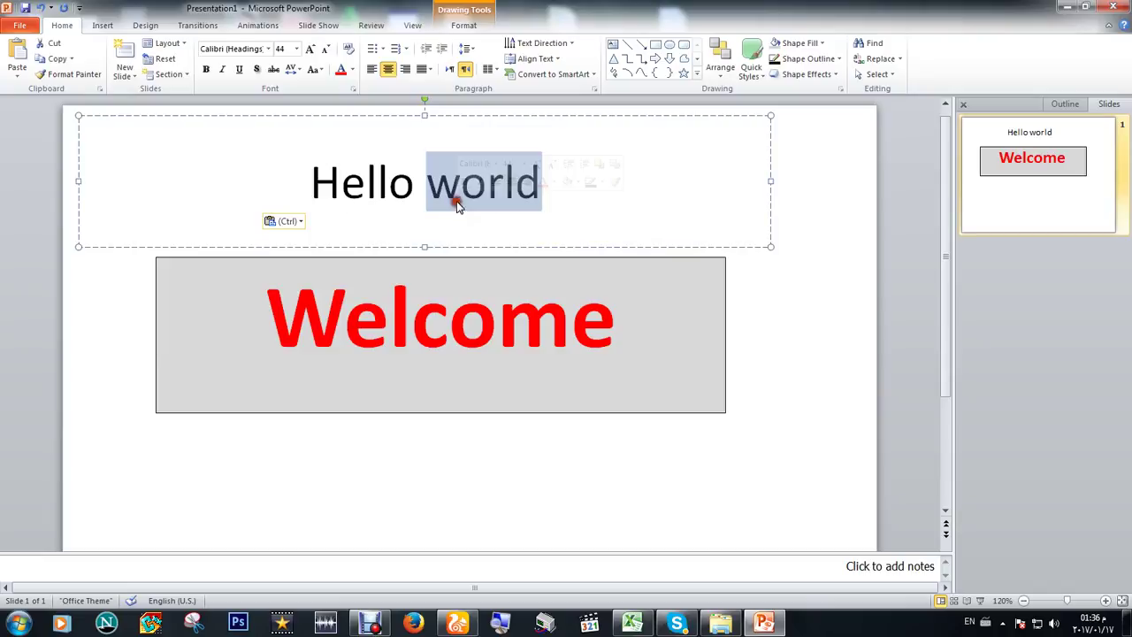
{"action": "left_click", "coordinate": [540, 196]}
{"action": "type", "text": "a"}
{"action": "key", "text": "Home"}
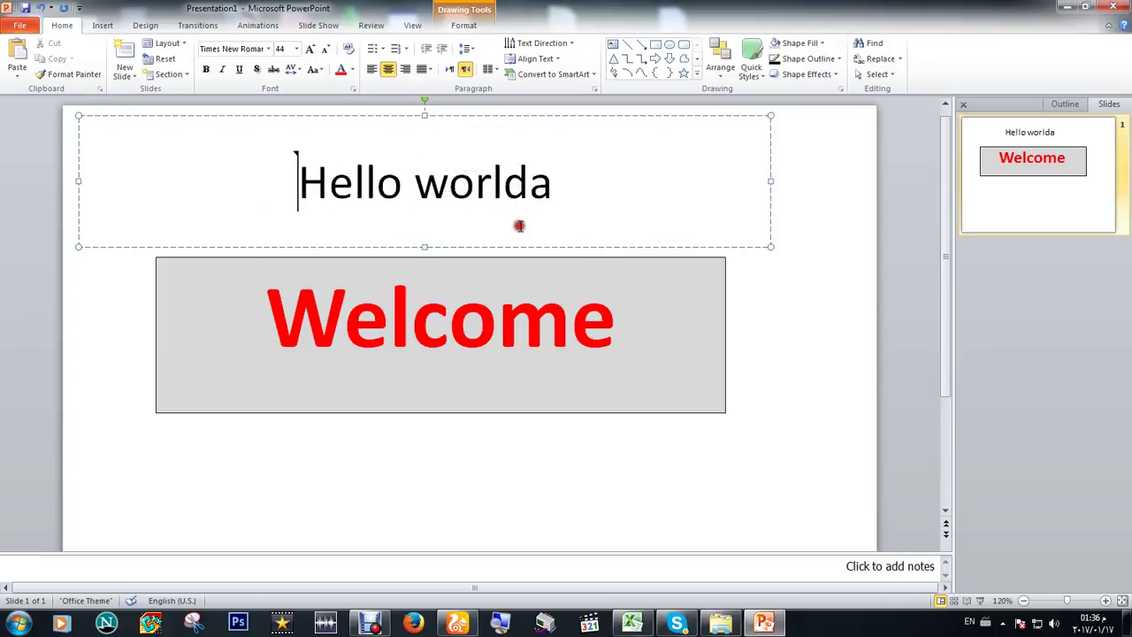
{"action": "key", "text": "End"}
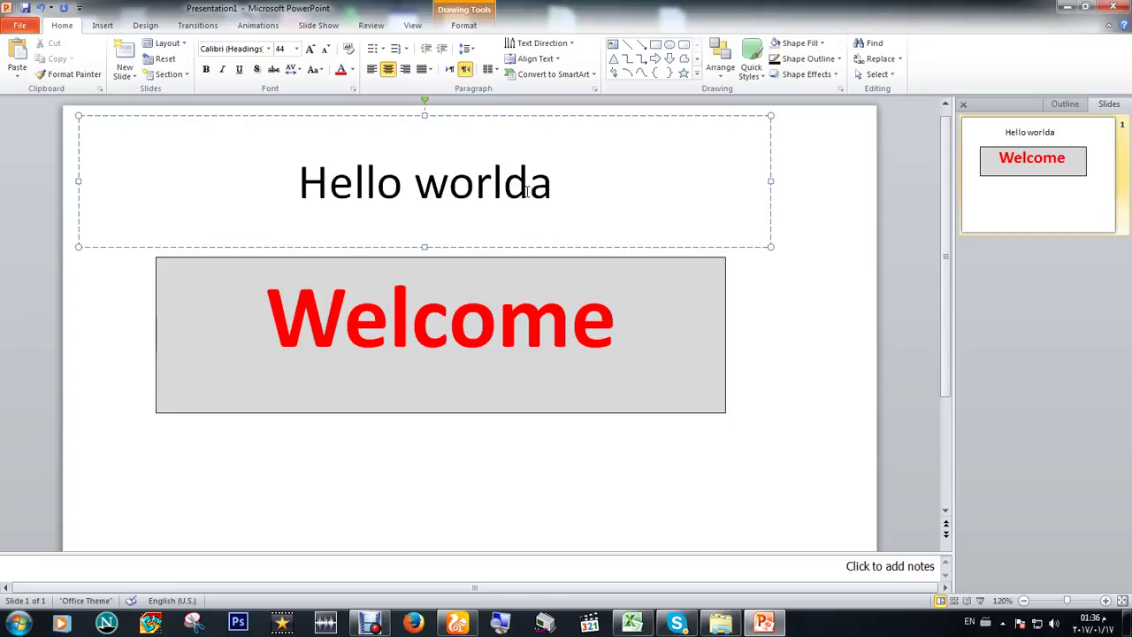
Undo the stray edits so the title reads 'Hello world', then add a new line.
{"action": "type", "text": " Con"}
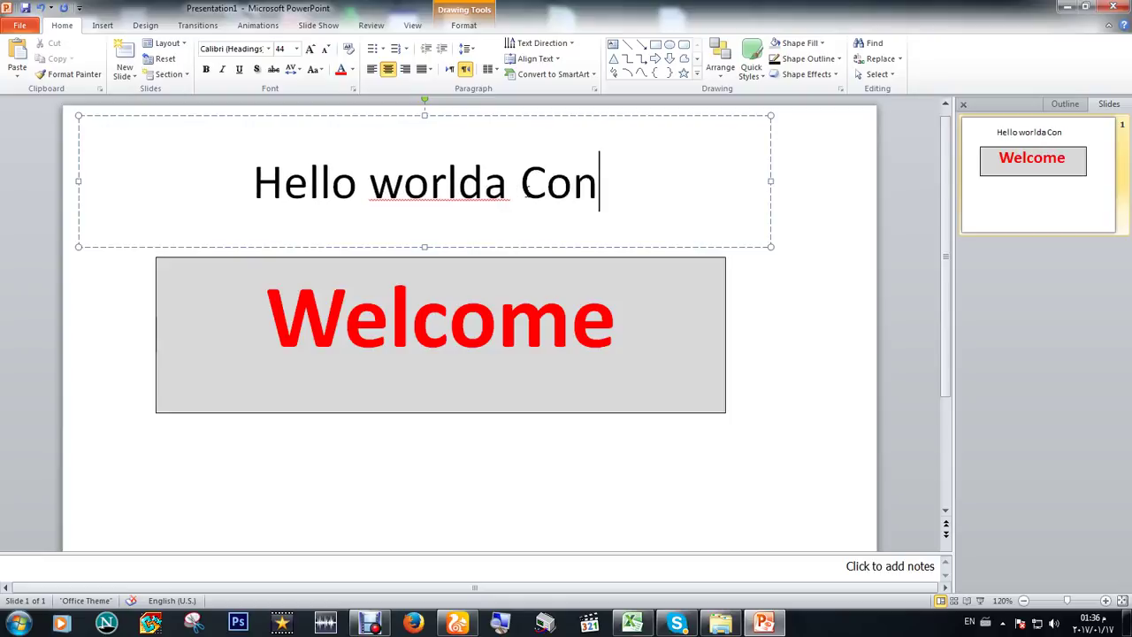
{"action": "type", "text": "trol+z"}
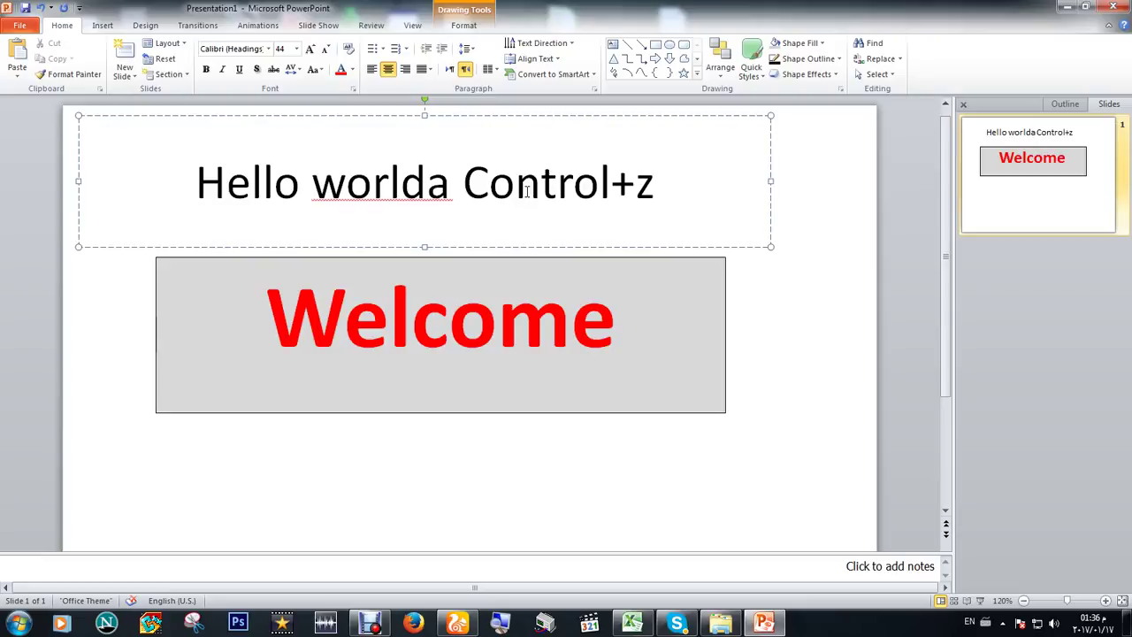
{"action": "key", "text": "BackSpace"}
{"action": "key", "text": "BackSpace"}
{"action": "key", "text": "BackSpace"}
{"action": "key", "text": "BackSpace"}
{"action": "key", "text": "BackSpace"}
{"action": "key", "text": "BackSpace"}
{"action": "key", "text": "BackSpace"}
{"action": "key", "text": "BackSpace"}
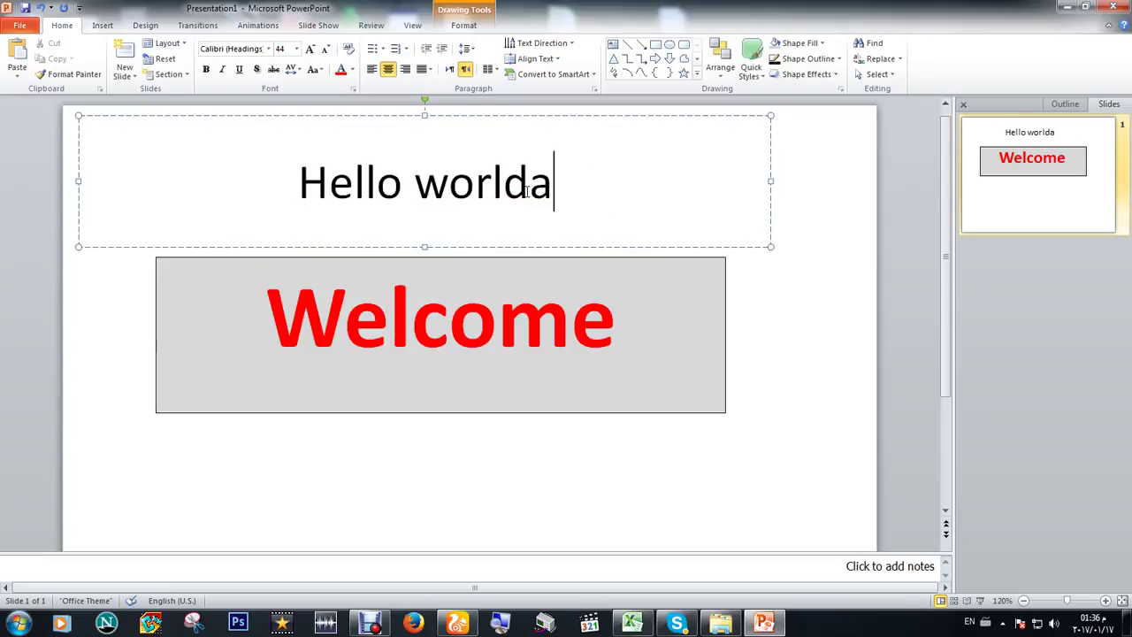
{"action": "key", "text": "ctrl+z"}
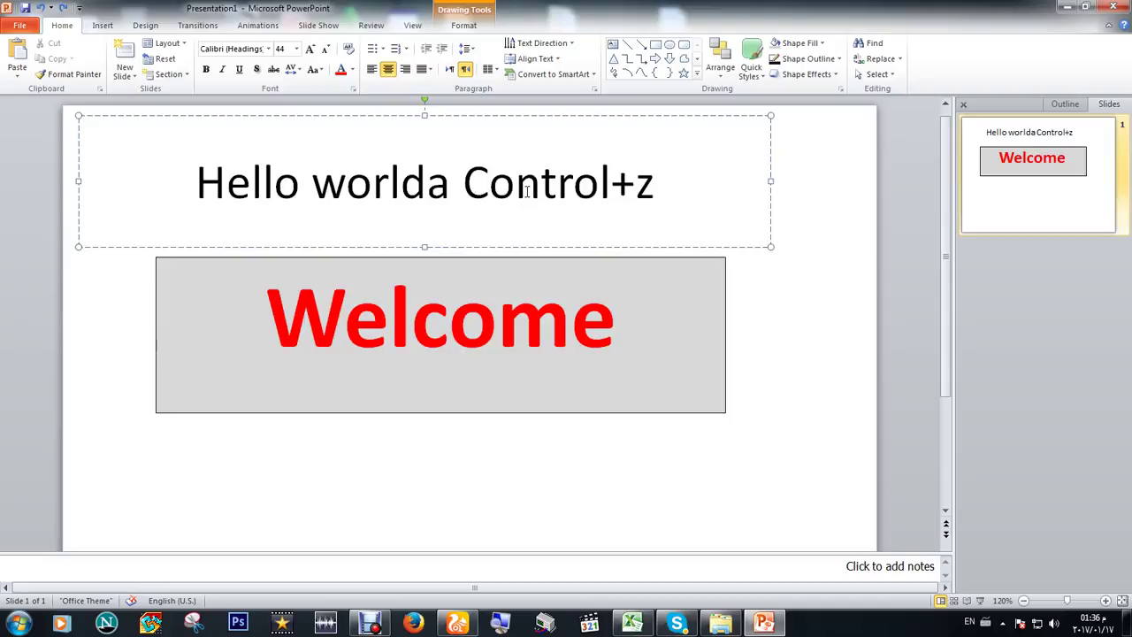
{"action": "key", "text": "ctrl+z"}
{"action": "key", "text": "ctrl+z"}
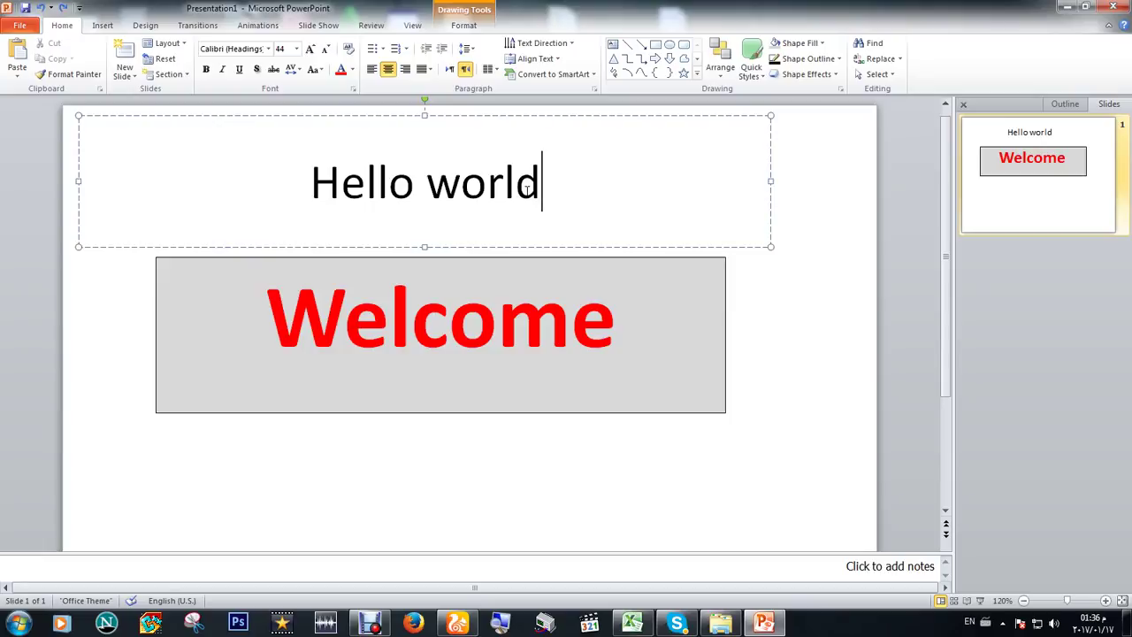
{"action": "key", "text": "Return"}
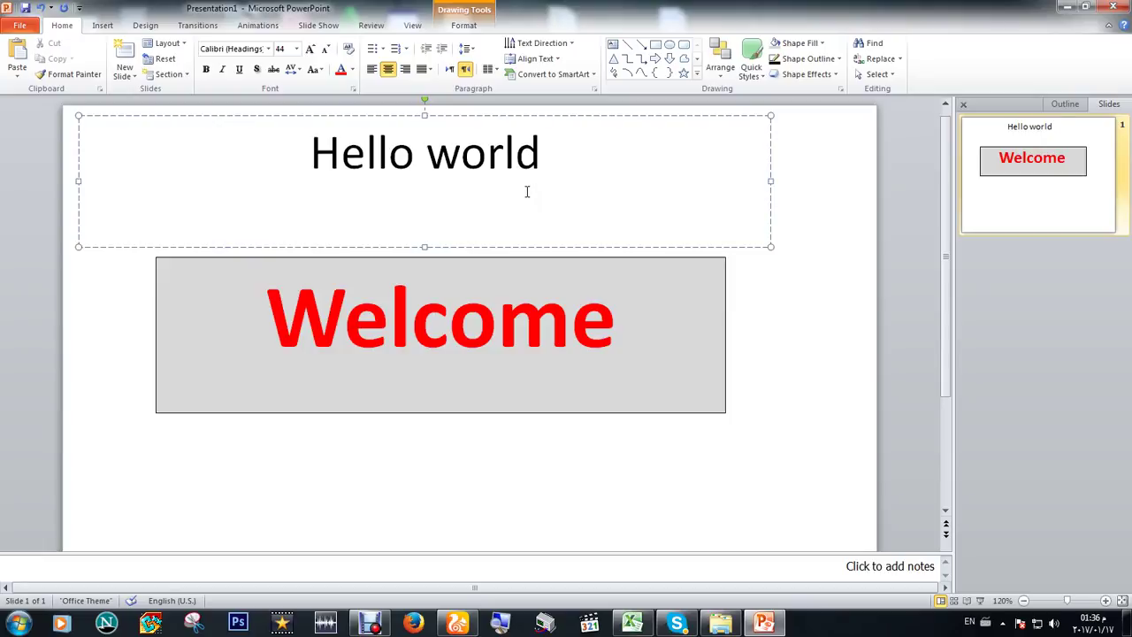
Type 'Wja' on the new title line, delete it, and dismiss the colour-scheme prompt.
{"action": "type", "text": "Wja"}
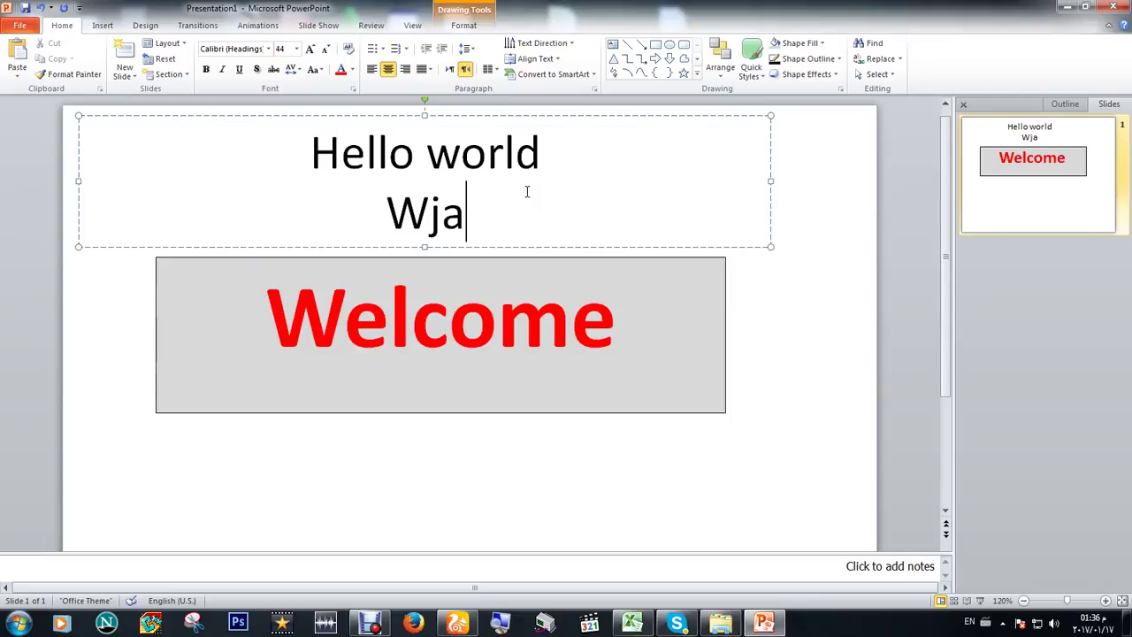
{"action": "double_click", "coordinate": [424, 209]}
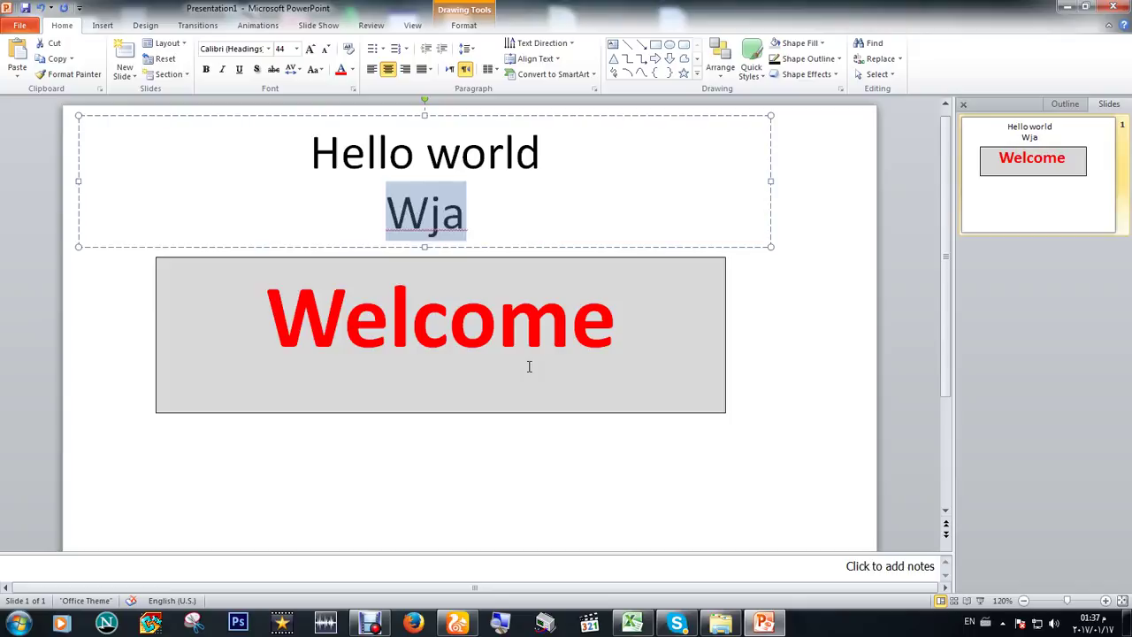
{"action": "key", "text": "Delete"}
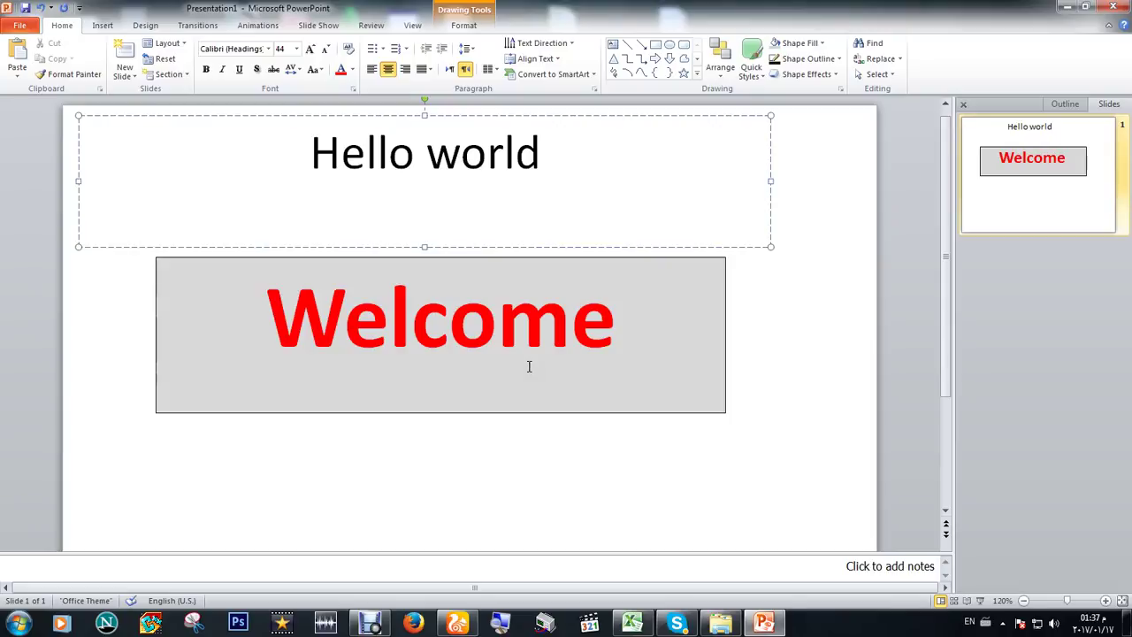
{"action": "key", "text": "ctrl+z"}
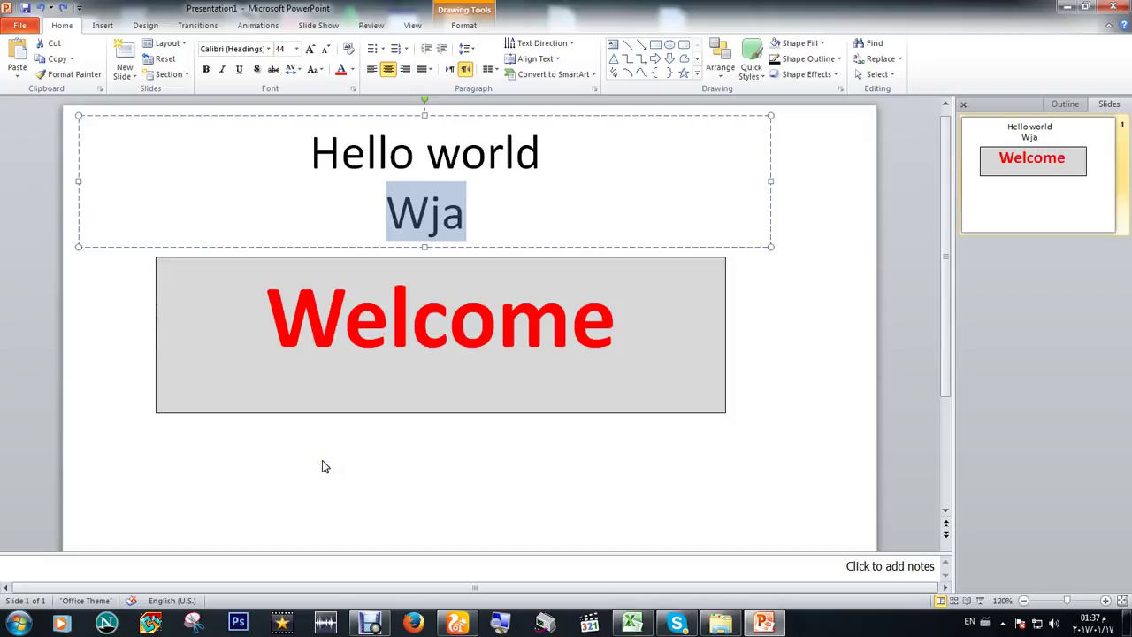
{"action": "key", "text": "BackSpace"}
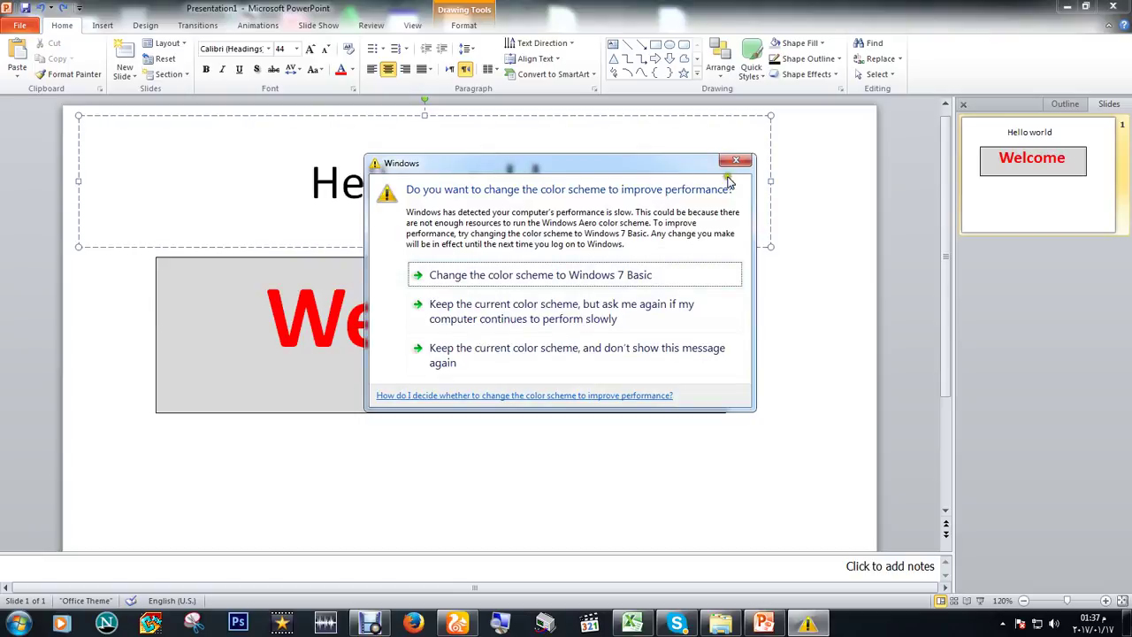
{"action": "left_click", "coordinate": [735, 161]}
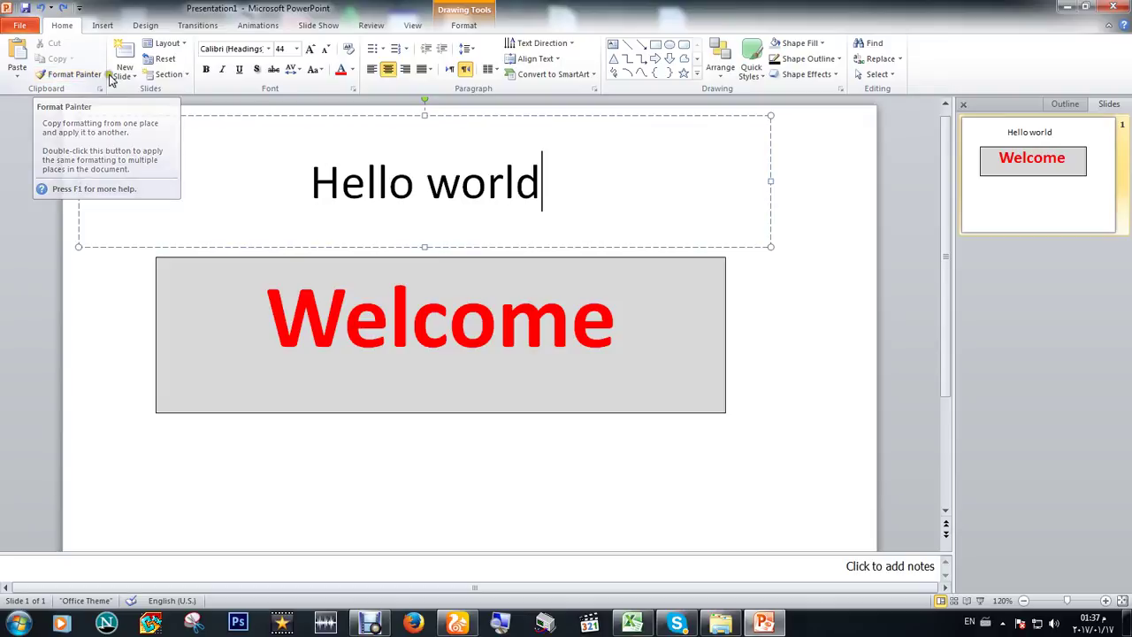
Try the Title and Content and Section Header layouts, zooming out to see the slide.
{"action": "left_click", "coordinate": [170, 45]}
{"action": "left_click", "coordinate": [172, 47]}
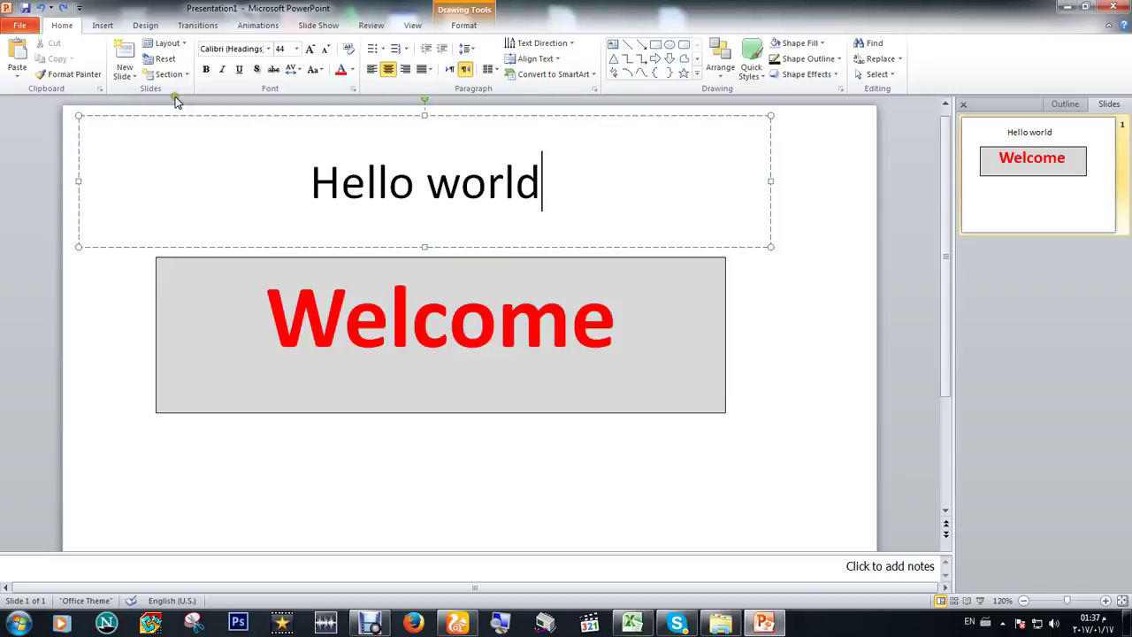
{"action": "left_click", "coordinate": [177, 48]}
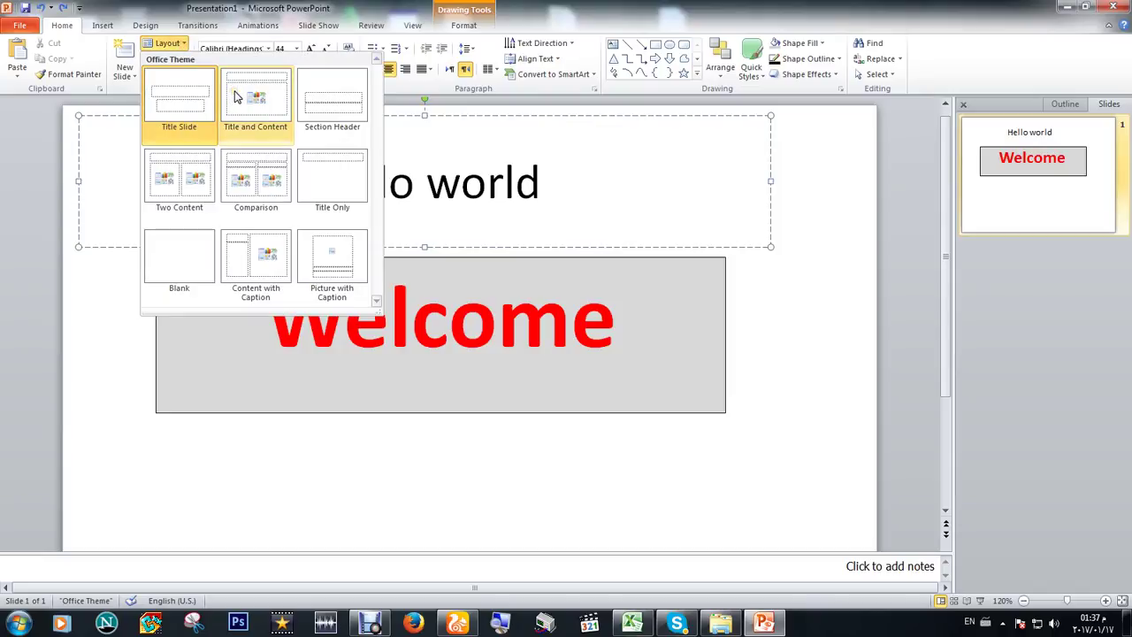
{"action": "left_click", "coordinate": [249, 117]}
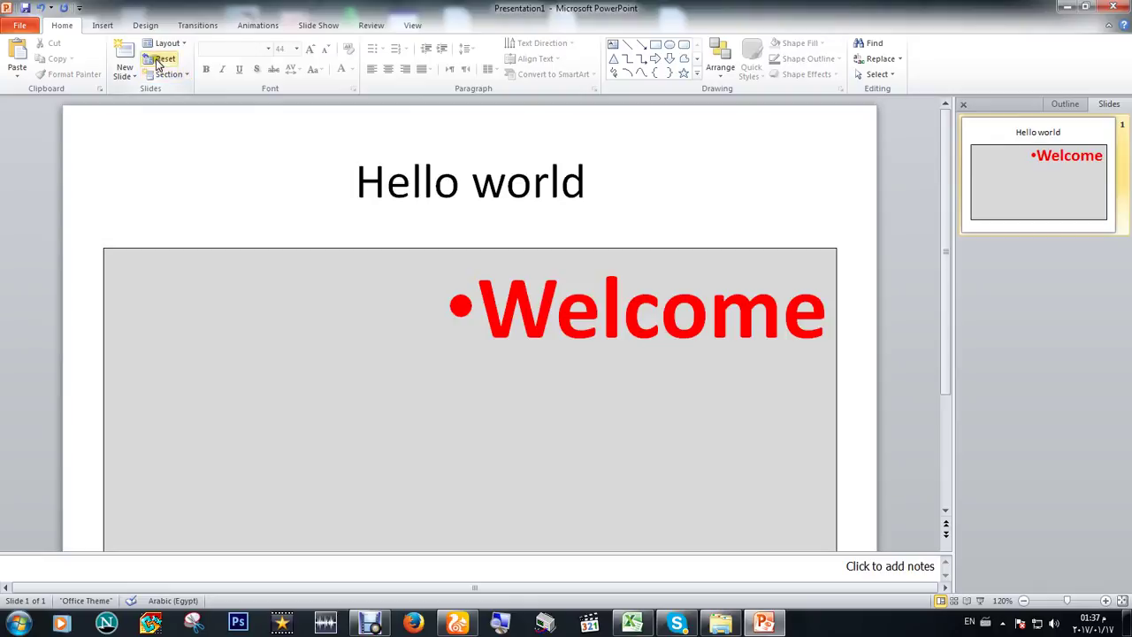
{"action": "left_click", "coordinate": [166, 43]}
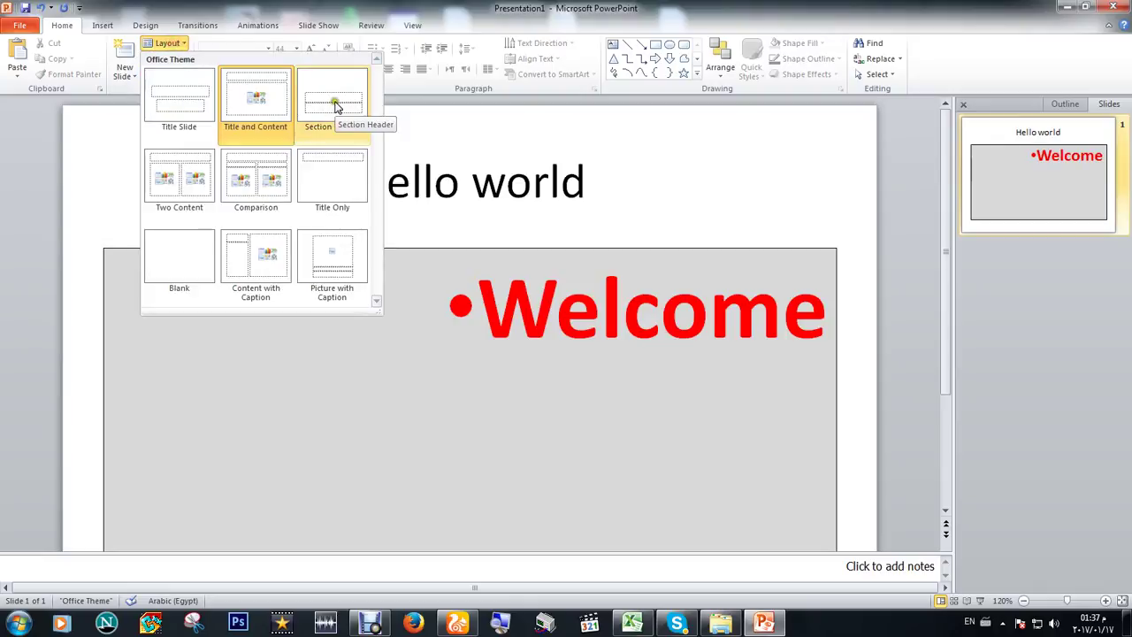
{"action": "left_click", "coordinate": [356, 119]}
{"action": "scroll", "coordinate": [425, 274], "scroll_direction": "down", "scroll_amount": 2}
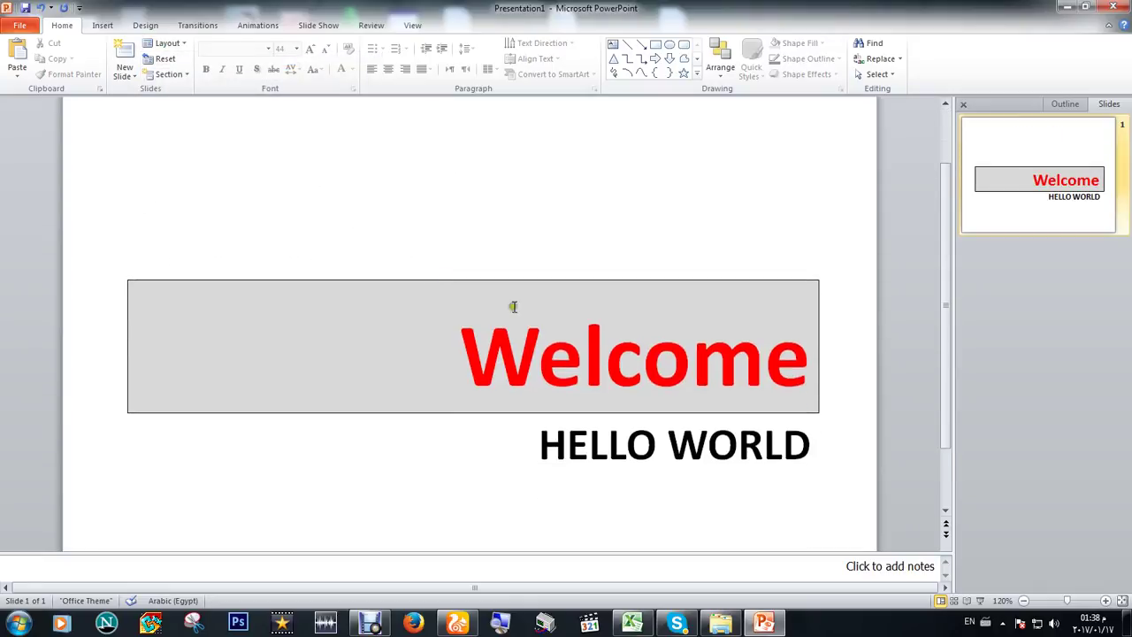
{"action": "left_click", "coordinate": [1024, 600]}
{"action": "left_click", "coordinate": [1024, 600]}
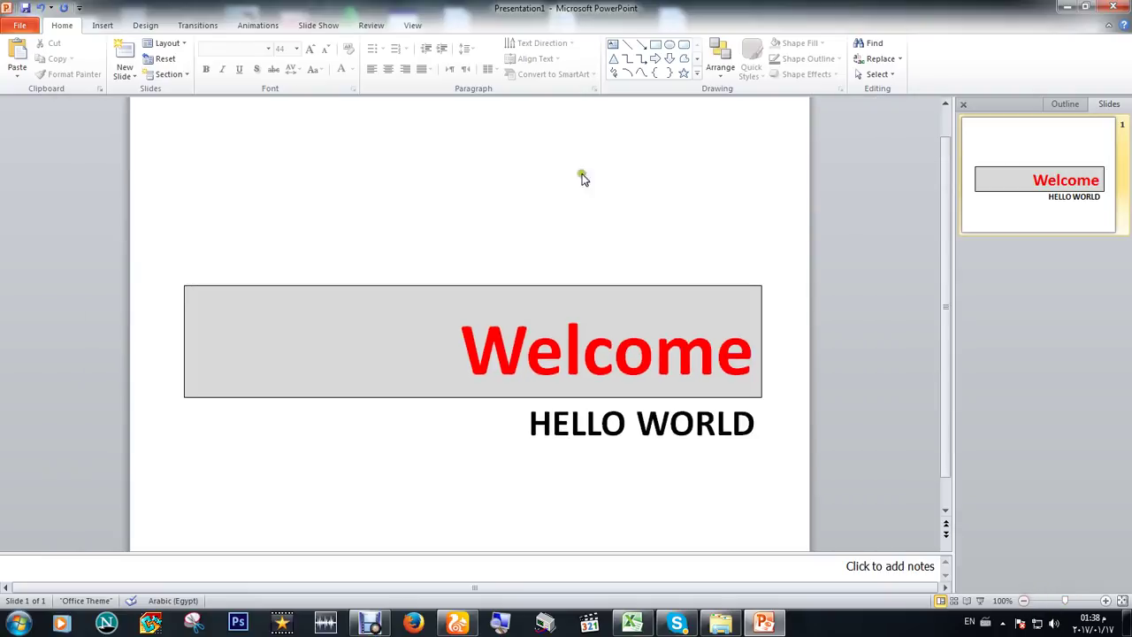
Try the Two Content and Comparison layouts, then settle on Title Only.
{"action": "left_click", "coordinate": [162, 49]}
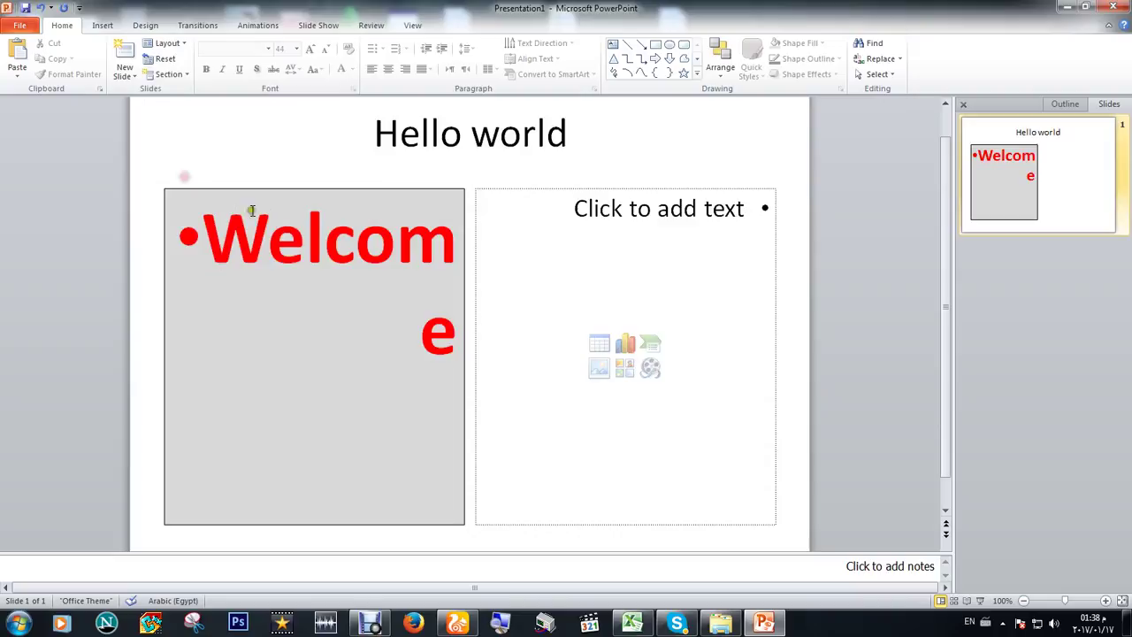
{"action": "left_click", "coordinate": [614, 235]}
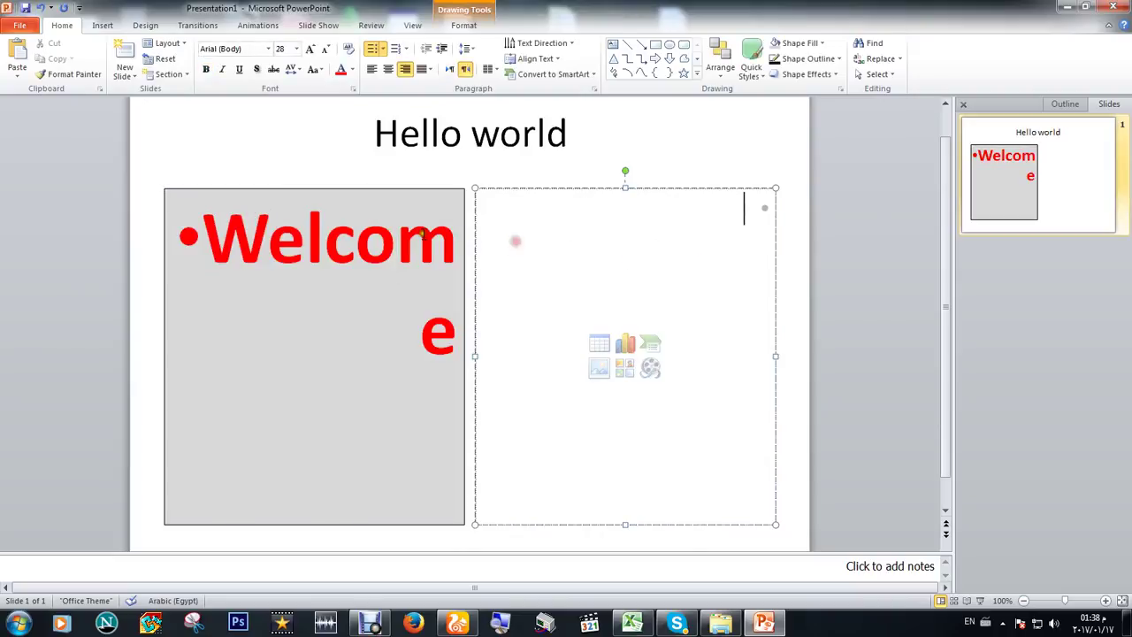
{"action": "left_click", "coordinate": [172, 44]}
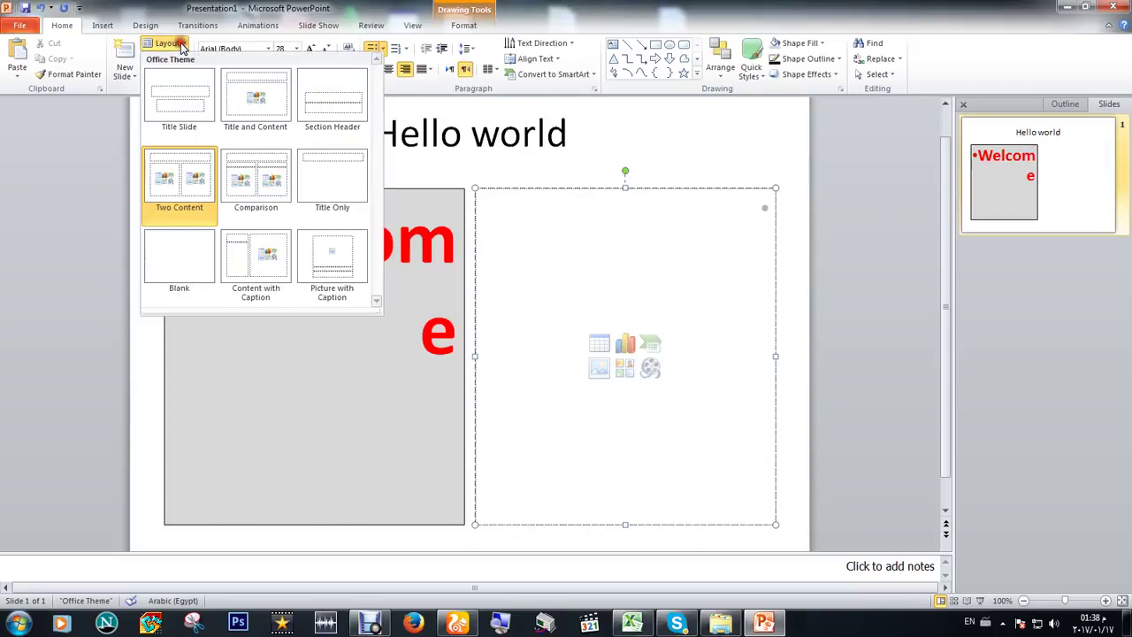
{"action": "left_click", "coordinate": [255, 177]}
{"action": "left_click", "coordinate": [580, 223]}
{"action": "left_click", "coordinate": [430, 197]}
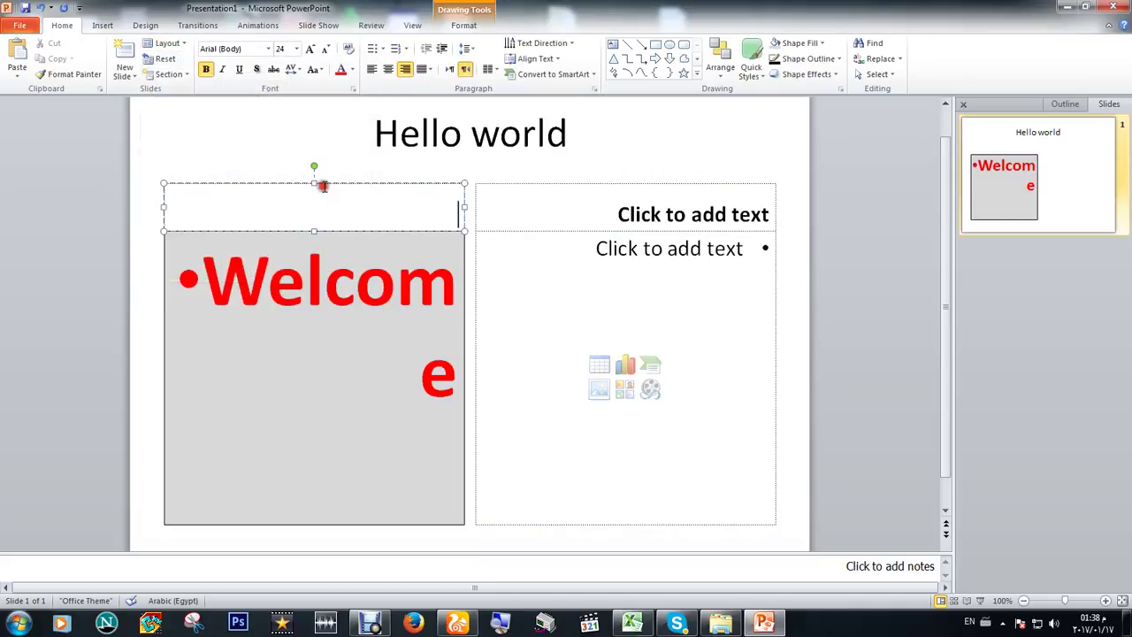
{"action": "left_click", "coordinate": [560, 259]}
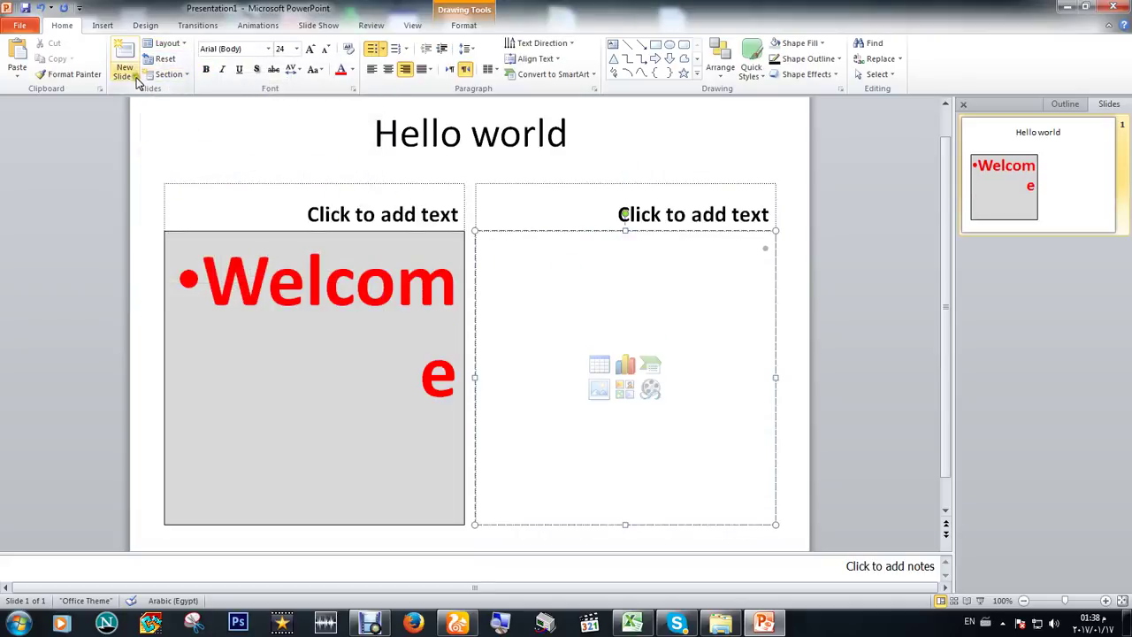
{"action": "left_click", "coordinate": [172, 43]}
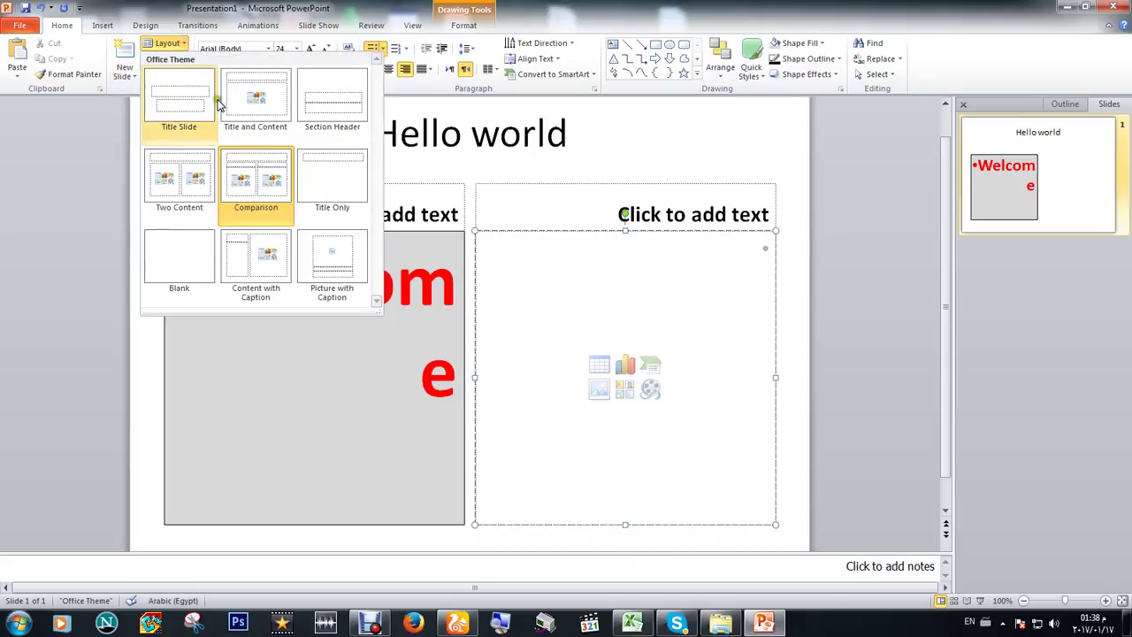
{"action": "left_click", "coordinate": [333, 177]}
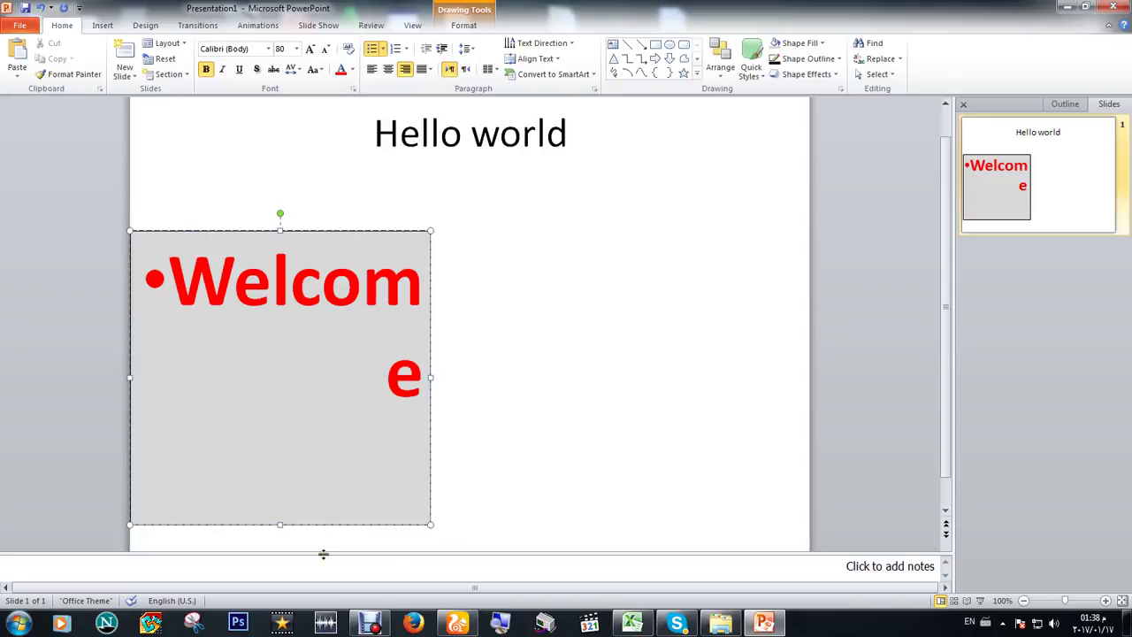
Zoom in and drag the Welcome box's corner so it is wide and short, Welcome on one line.
{"action": "left_click", "coordinate": [428, 524]}
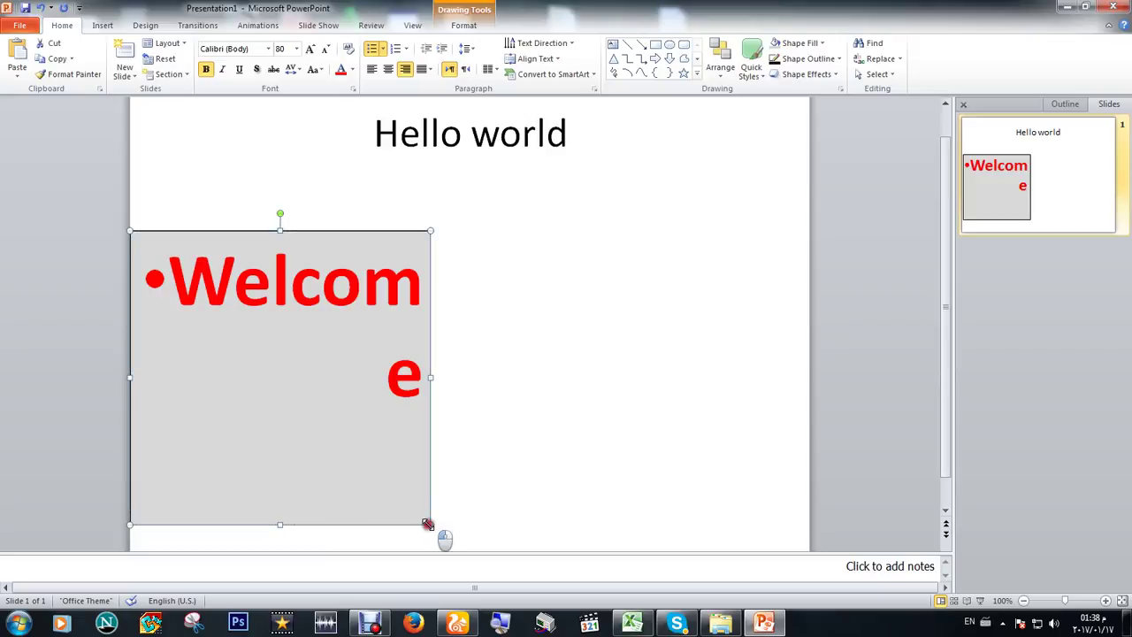
{"action": "left_click", "coordinate": [1104, 600]}
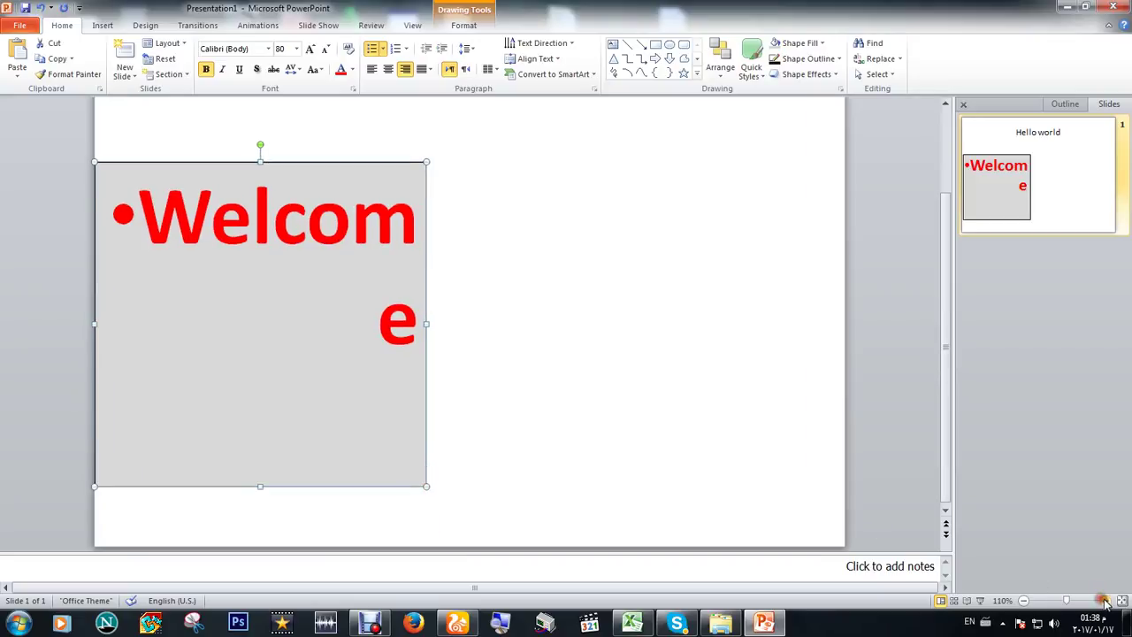
{"action": "left_click", "coordinate": [1105, 600]}
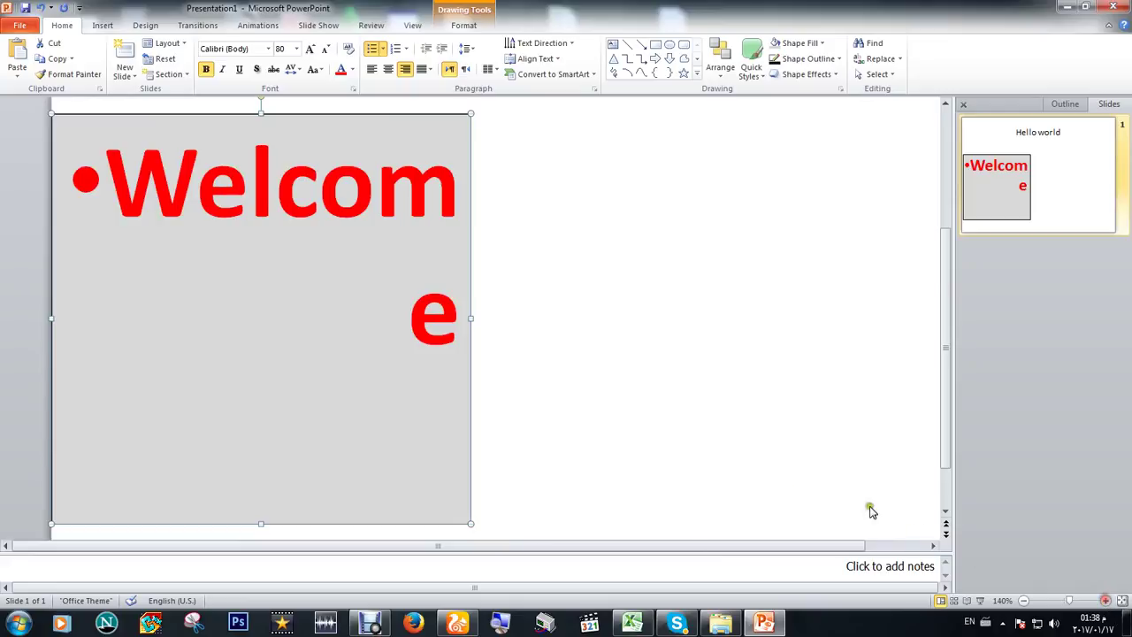
{"action": "left_click", "coordinate": [474, 525]}
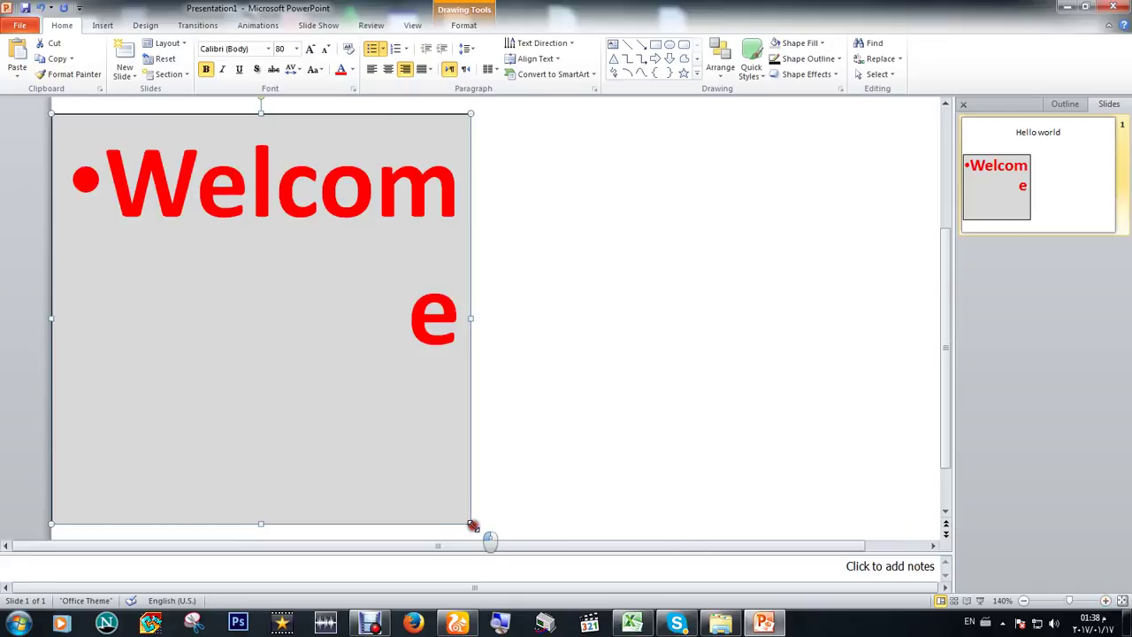
{"action": "mouse_move", "coordinate": [473, 526]}
{"action": "left_mouse_down"}
{"action": "mouse_move", "coordinate": [599, 475]}
{"action": "mouse_move", "coordinate": [654, 359]}
{"action": "mouse_move", "coordinate": [789, 352]}
{"action": "left_mouse_up"}
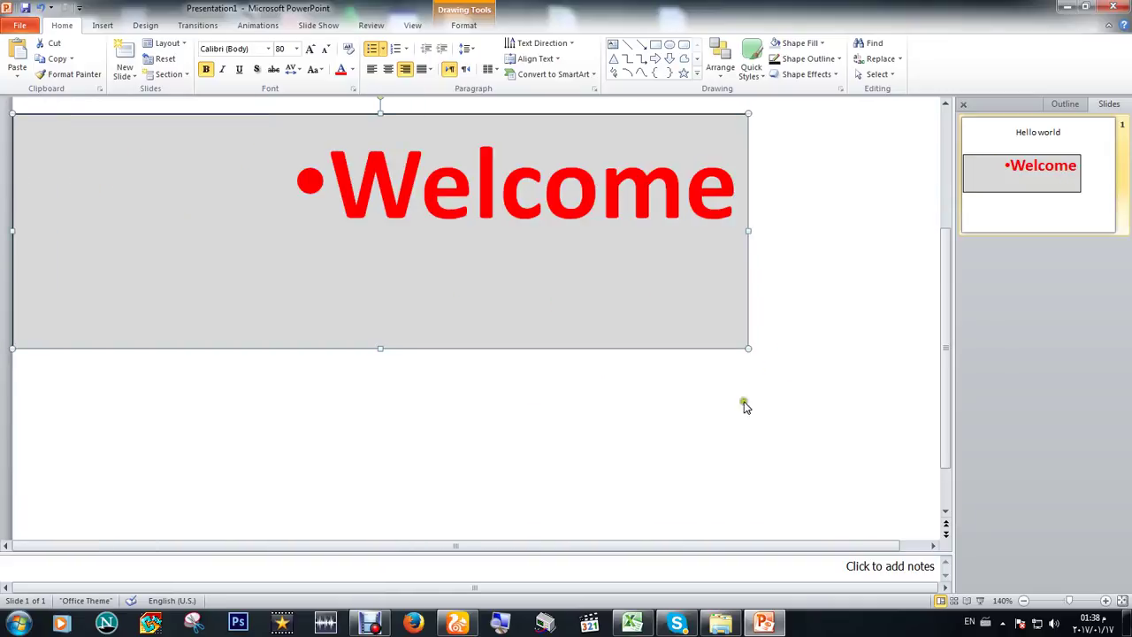
Select Welcome and try left, right and centre alignment, finishing with left alignment.
{"action": "left_click", "coordinate": [619, 172]}
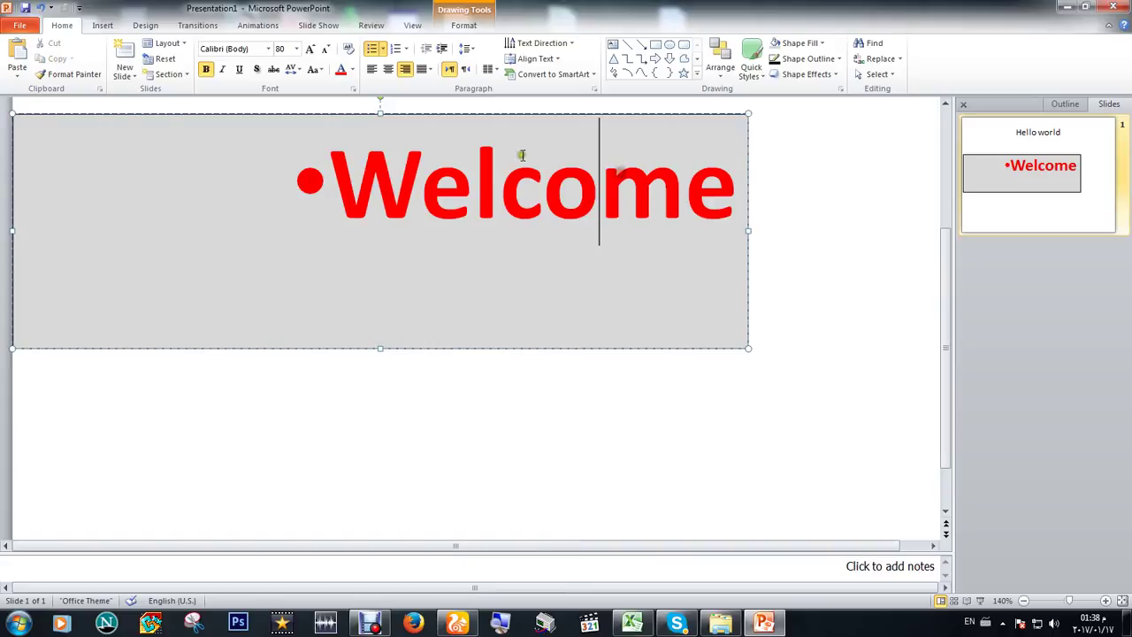
{"action": "double_click", "coordinate": [520, 195]}
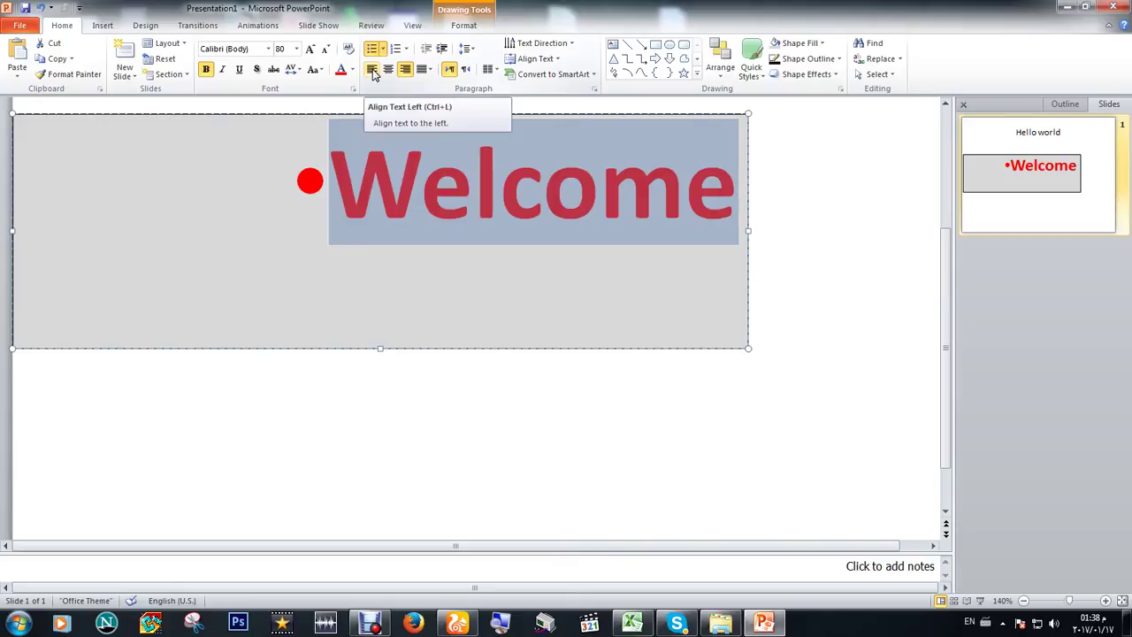
{"action": "left_click", "coordinate": [373, 71]}
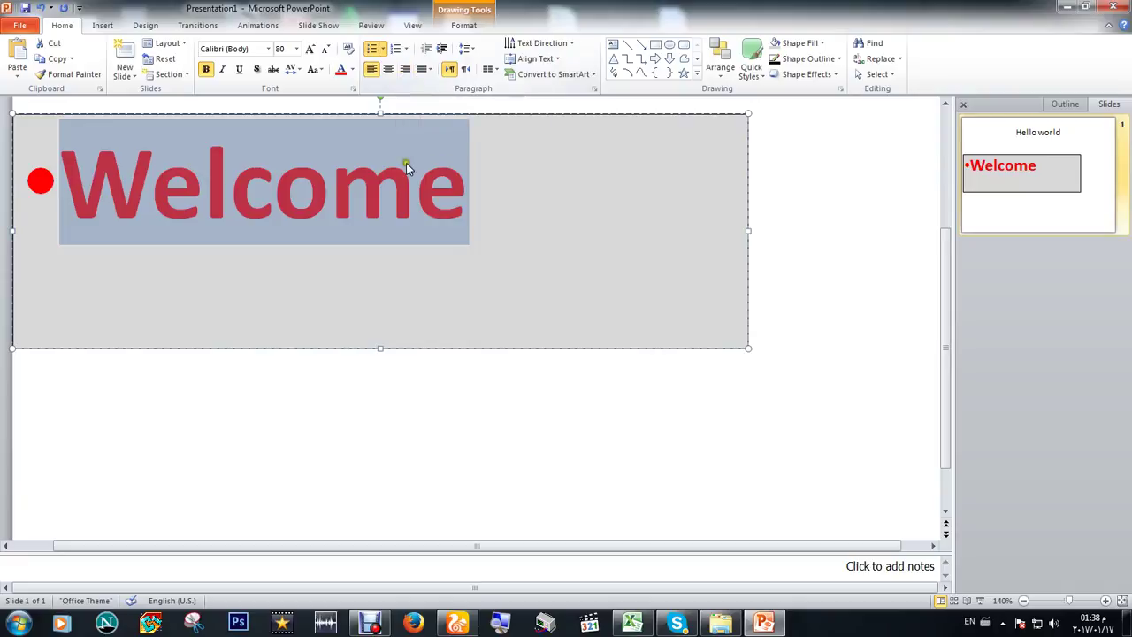
{"action": "key", "text": "ctrl+r"}
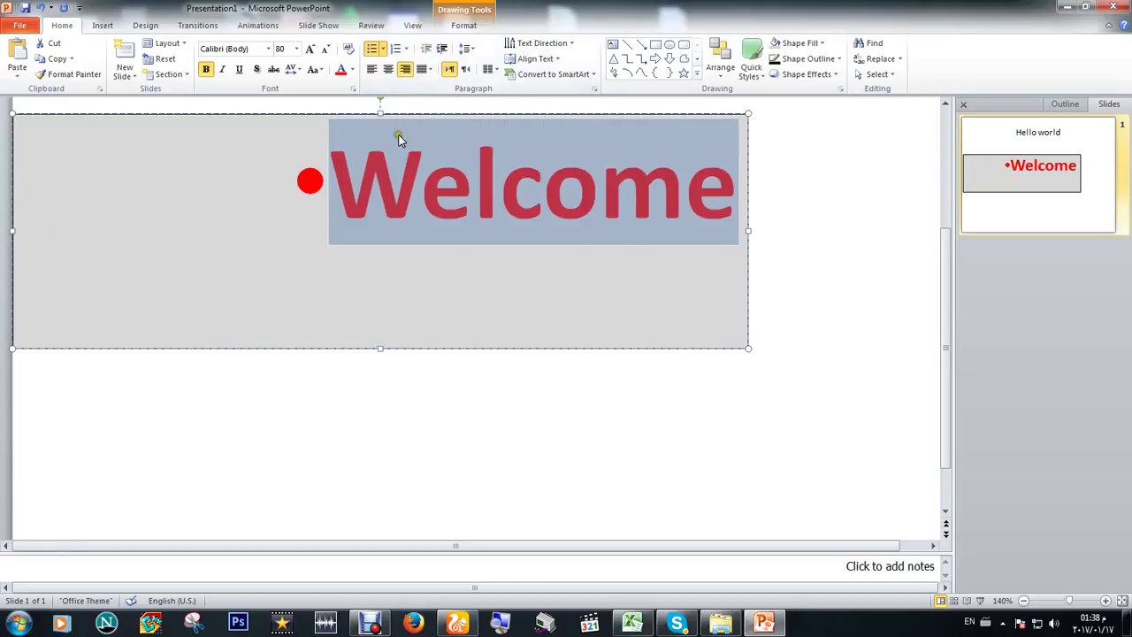
{"action": "left_click", "coordinate": [387, 71]}
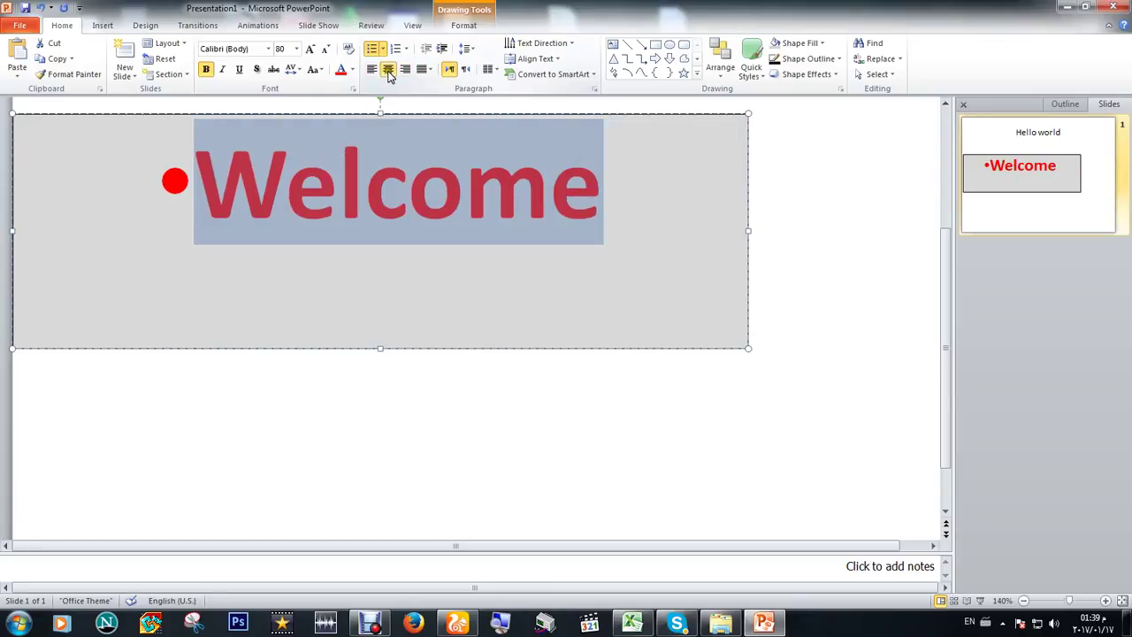
{"action": "left_click", "coordinate": [372, 70]}
{"action": "left_click", "coordinate": [405, 70]}
{"action": "left_click", "coordinate": [372, 71]}
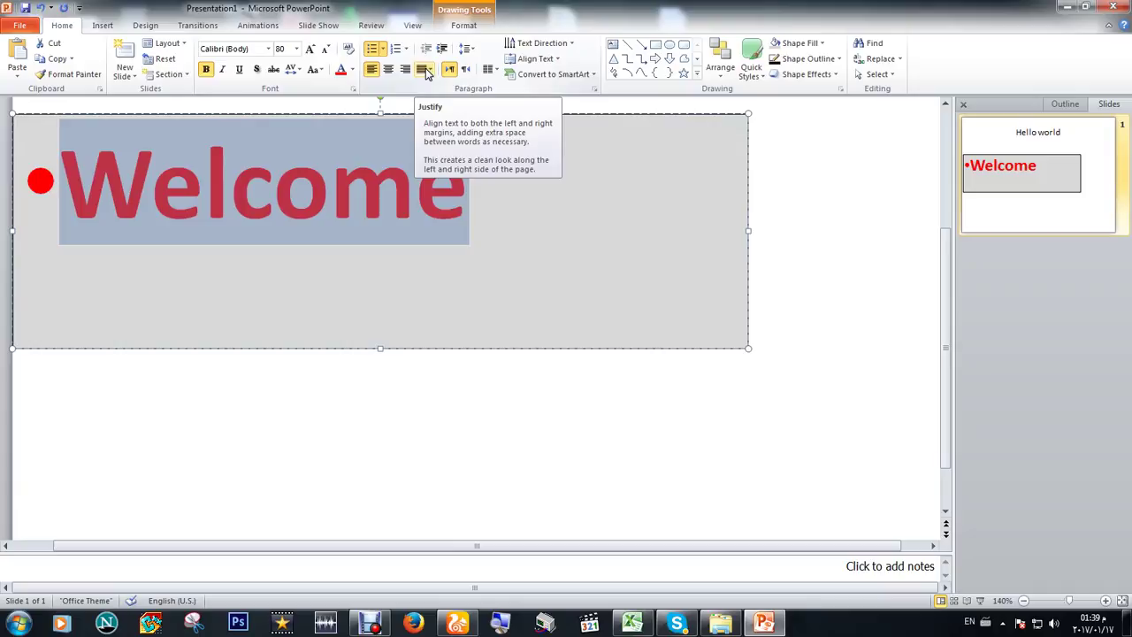
{"action": "left_click", "coordinate": [452, 197]}
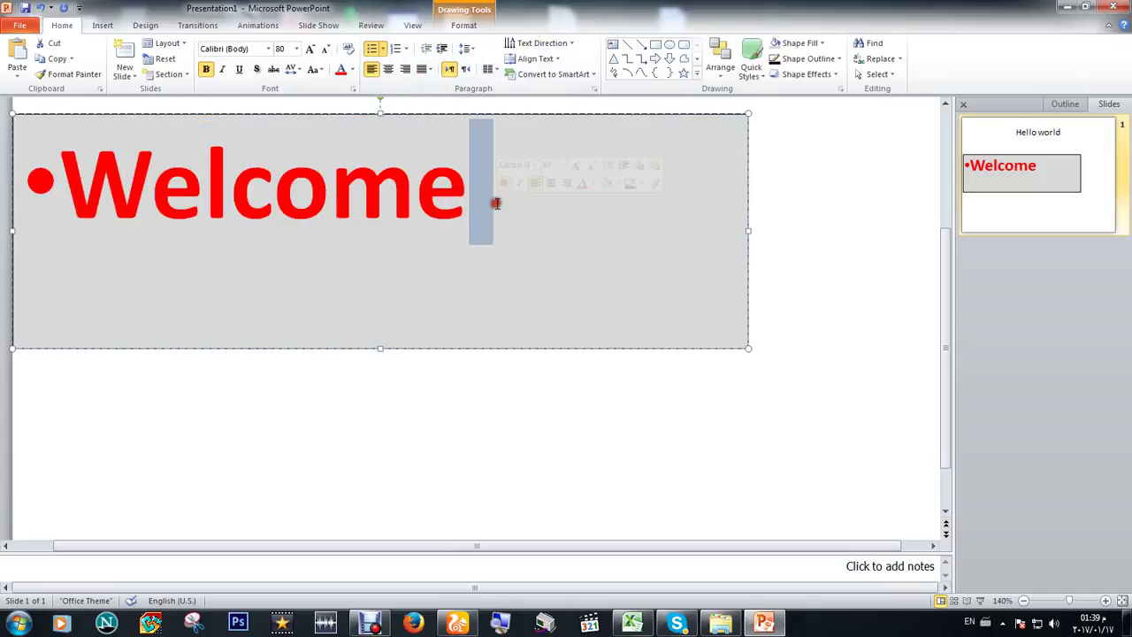
Add 'aa aa' after Welcome and select the whole line.
{"action": "type", "text": "aa  aa"}
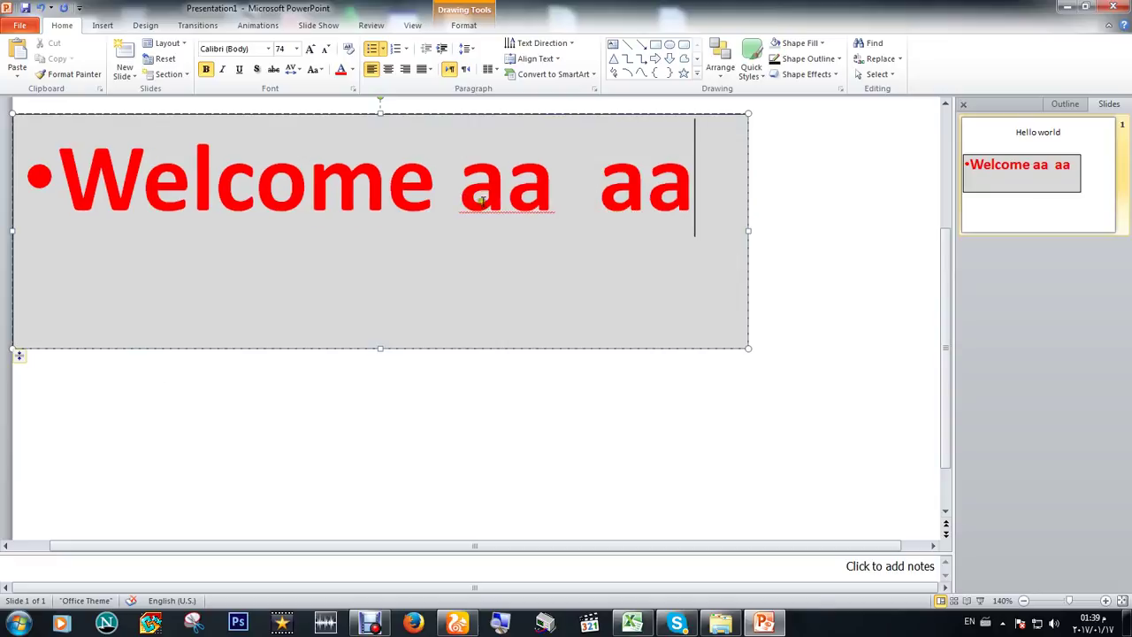
{"action": "left_click_drag", "start_coordinate": [435, 202], "coordinate": [456, 203]}
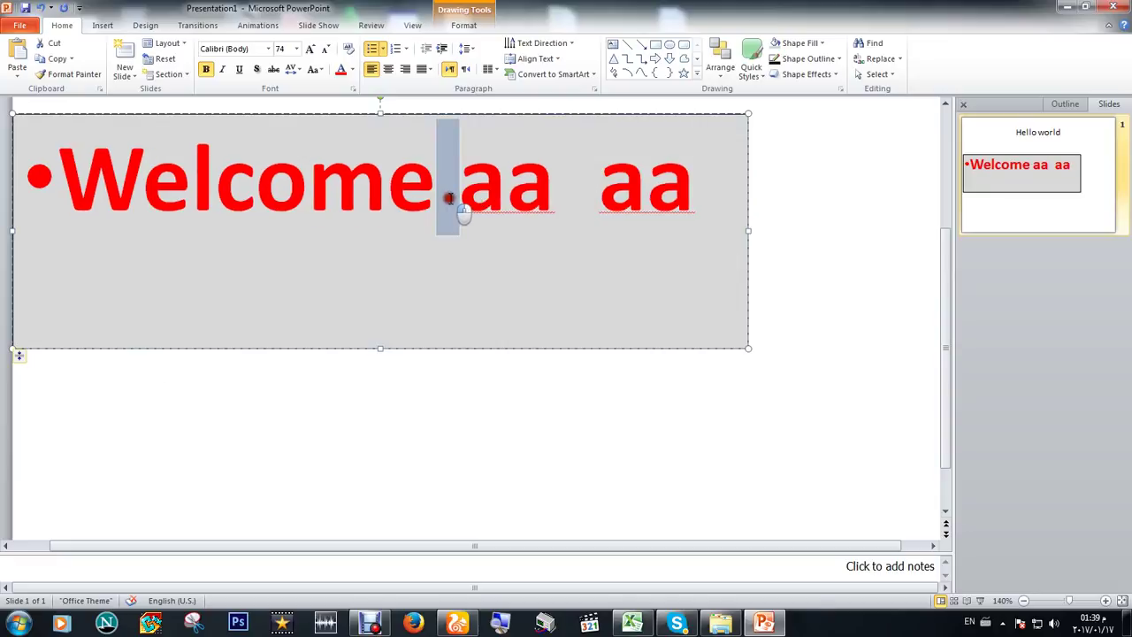
{"action": "left_click_drag", "start_coordinate": [555, 203], "coordinate": [599, 204]}
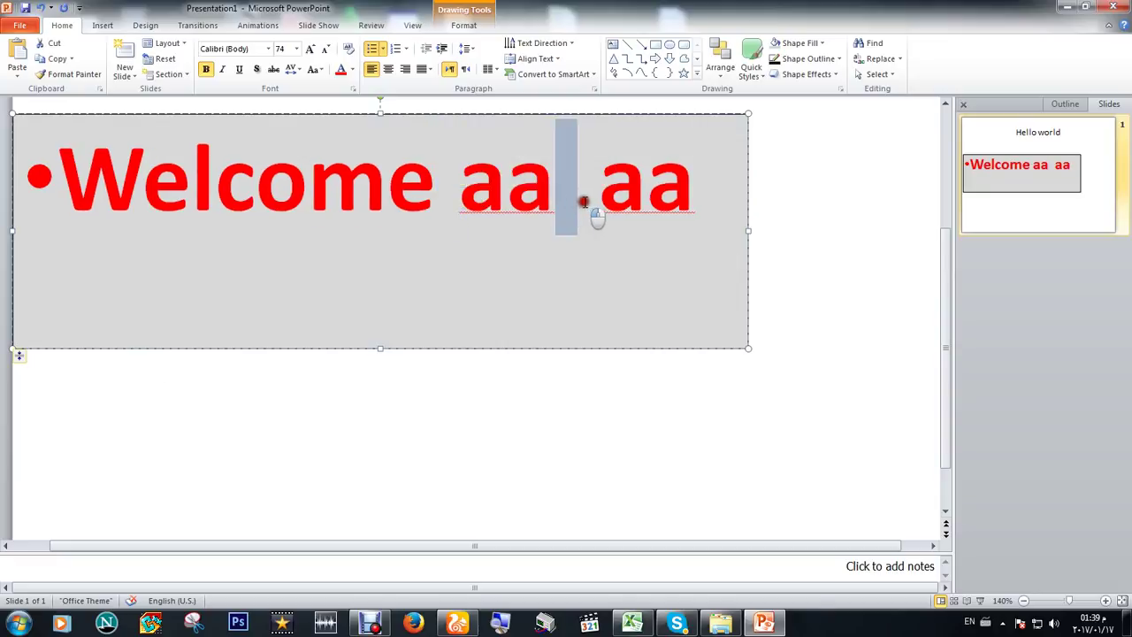
{"action": "left_click", "coordinate": [193, 189]}
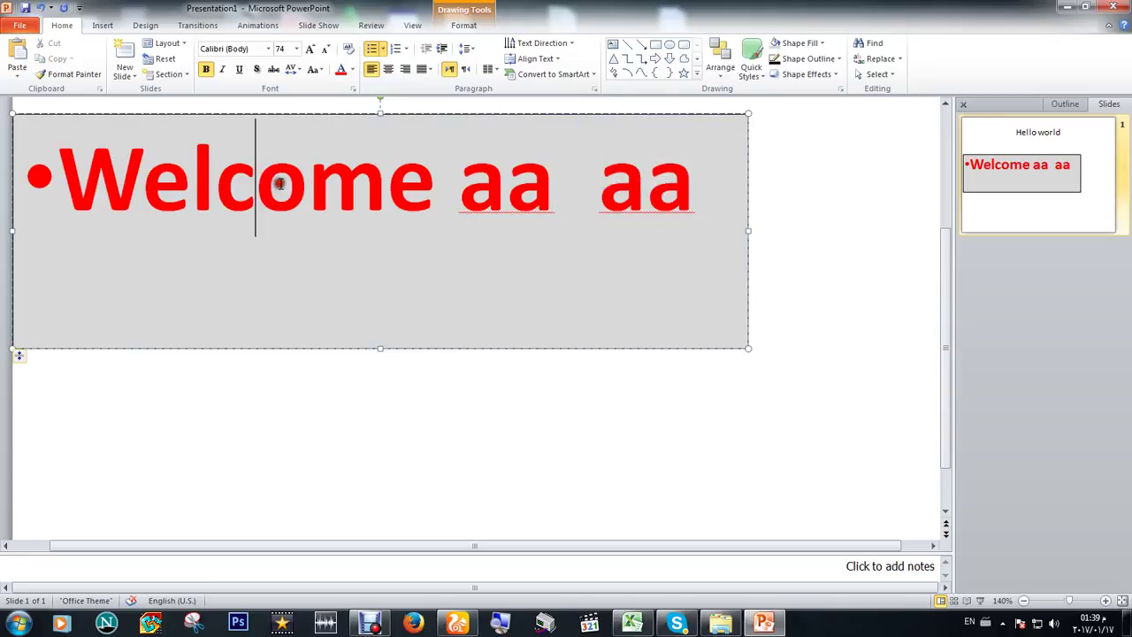
{"action": "triple_click", "coordinate": [278, 183]}
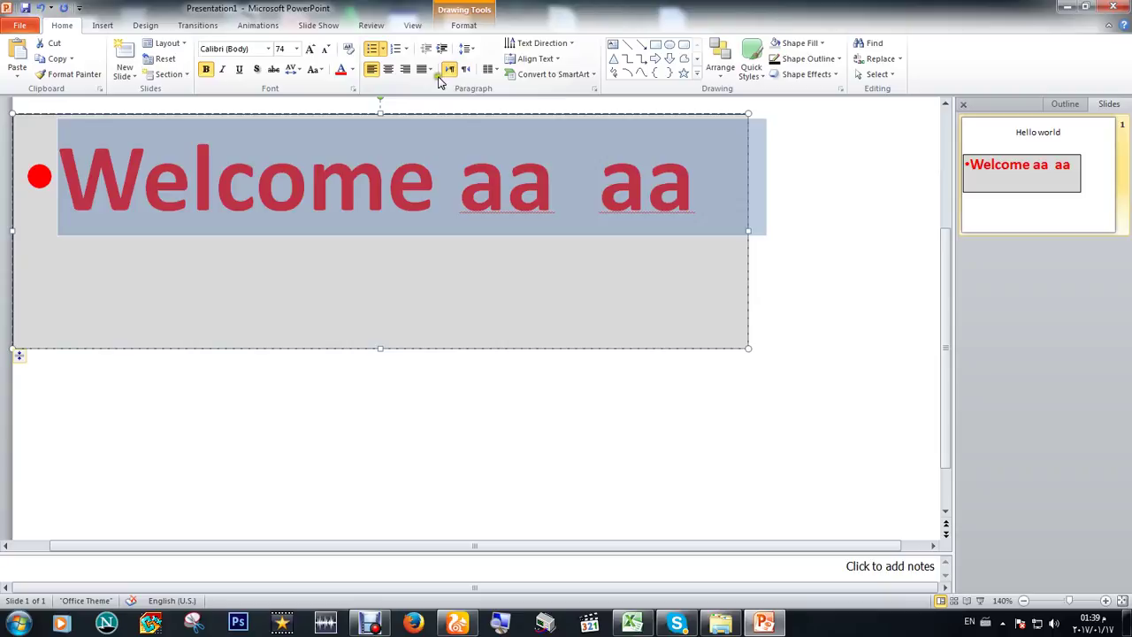
Try the Justify options on the paragraph, then select and delete all its text.
{"action": "left_click", "coordinate": [432, 78]}
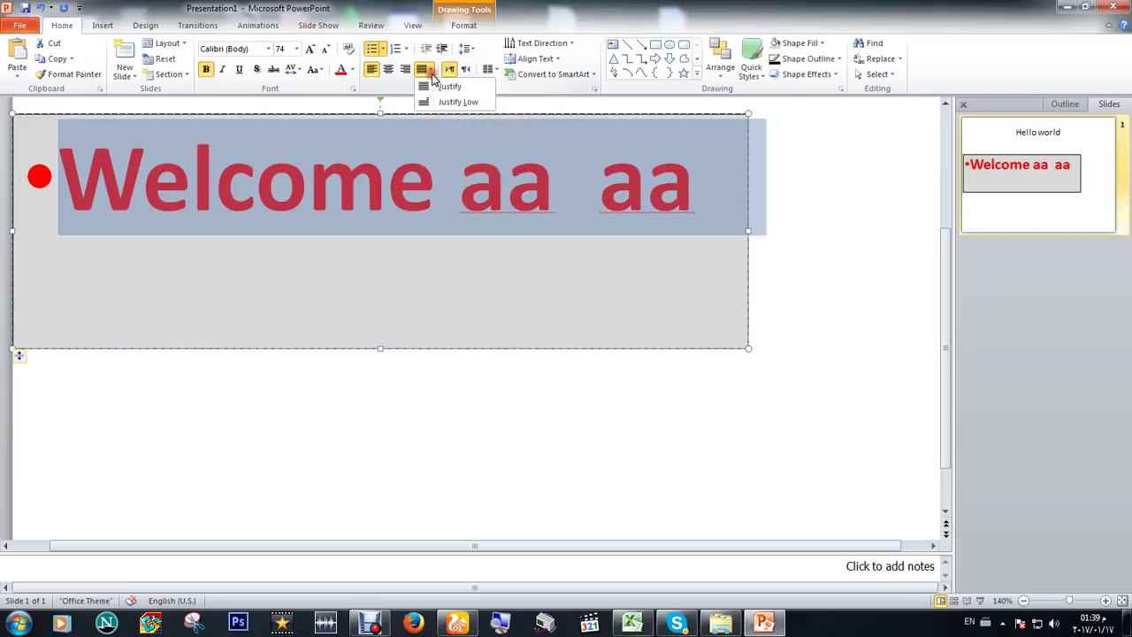
{"action": "left_click", "coordinate": [447, 86]}
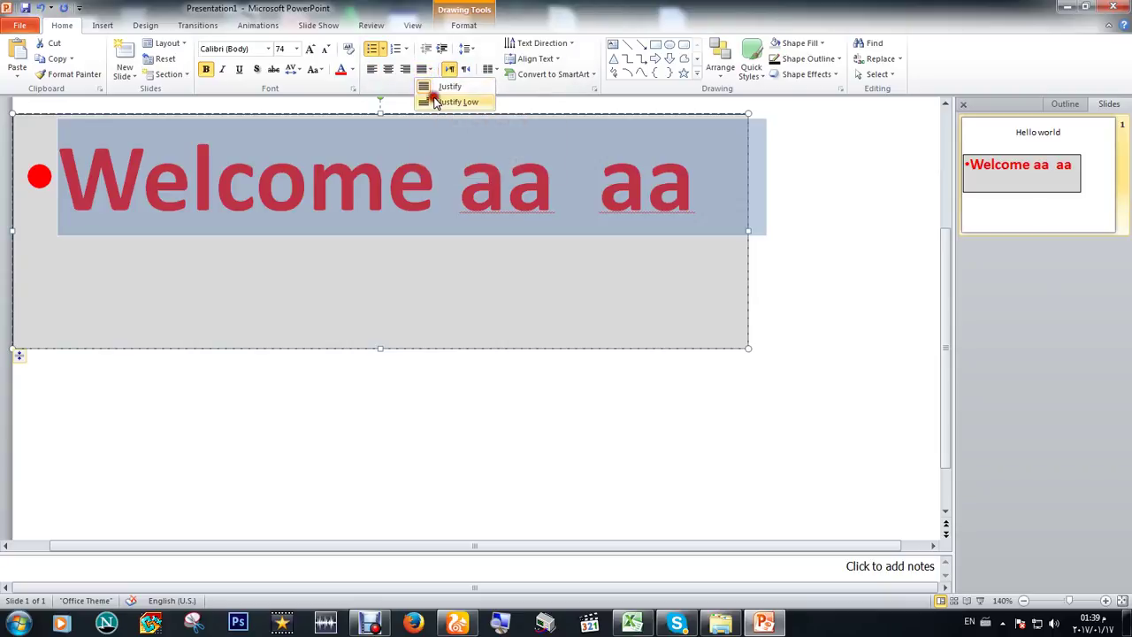
{"action": "left_click", "coordinate": [456, 102]}
{"action": "left_click", "coordinate": [458, 177]}
{"action": "triple_click", "coordinate": [391, 182]}
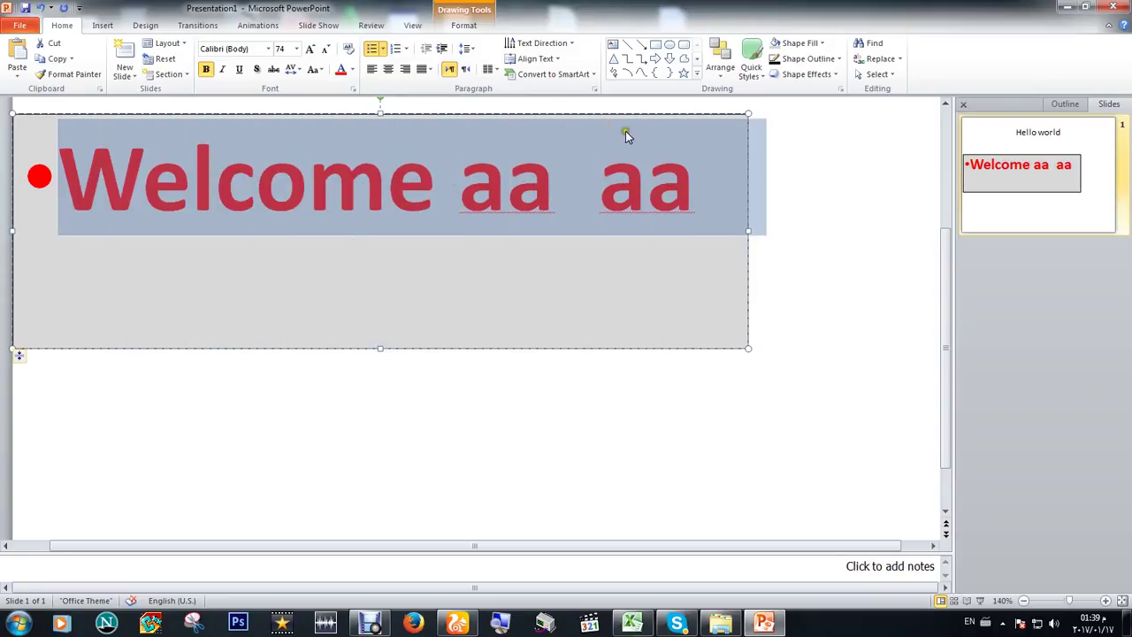
{"action": "key", "text": "Delete"}
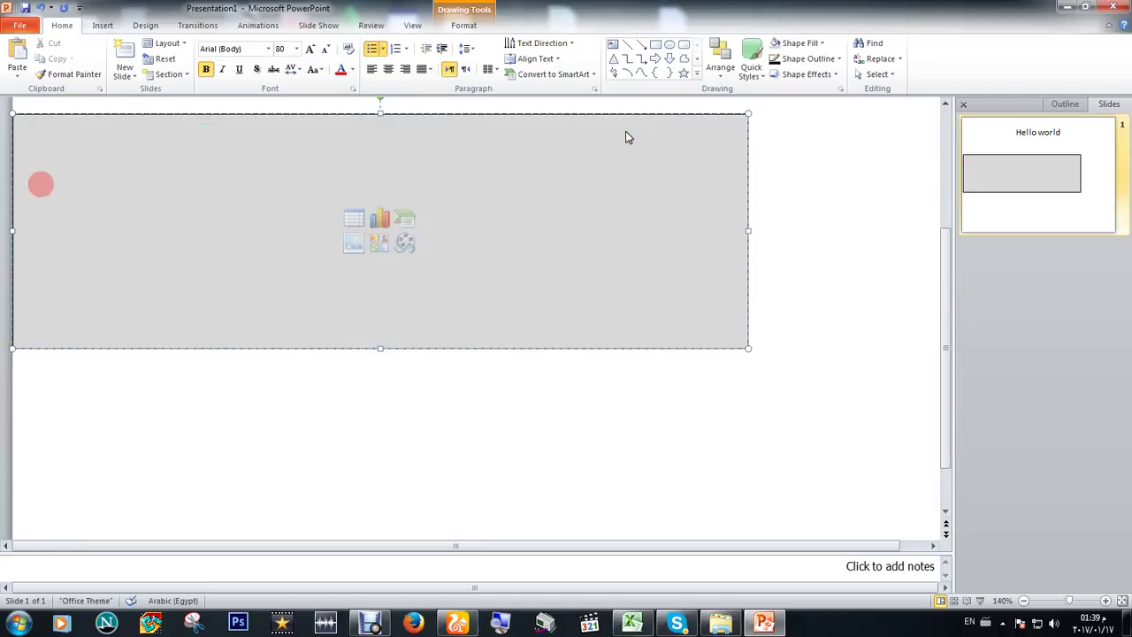